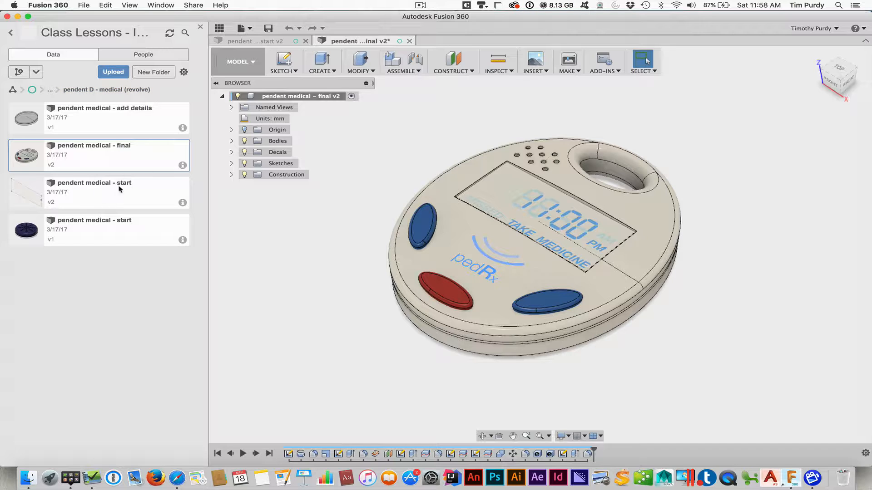
Step: In the pendent medical start design, revolve the sketch profile 360 degrees around its inner vertical edge as a new body
left_click(268, 41)
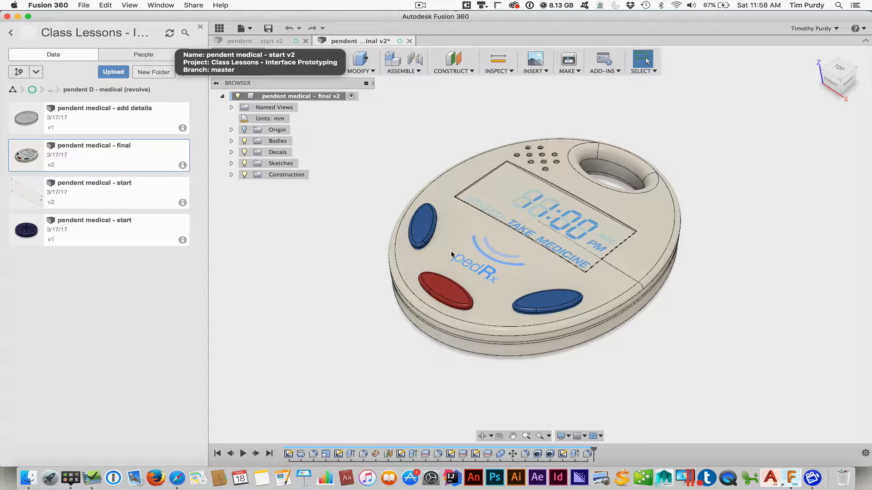
middle_click_drag(452, 255, 498, 264)
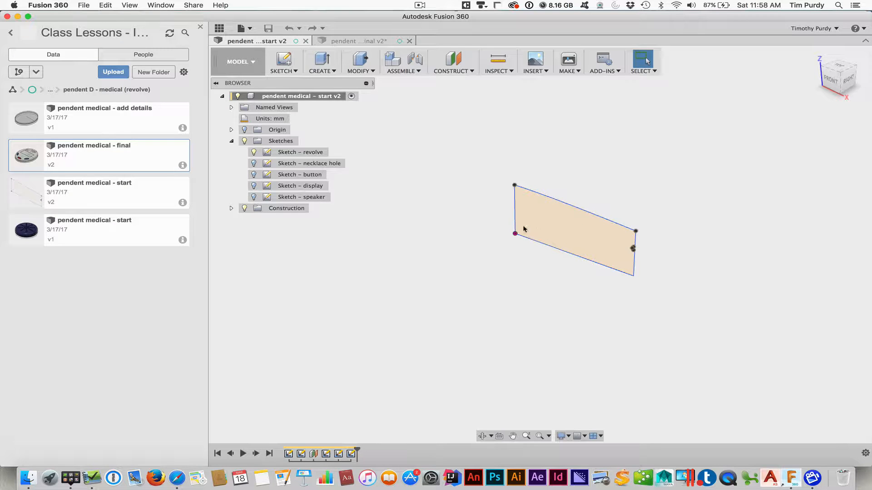
left_click(331, 71)
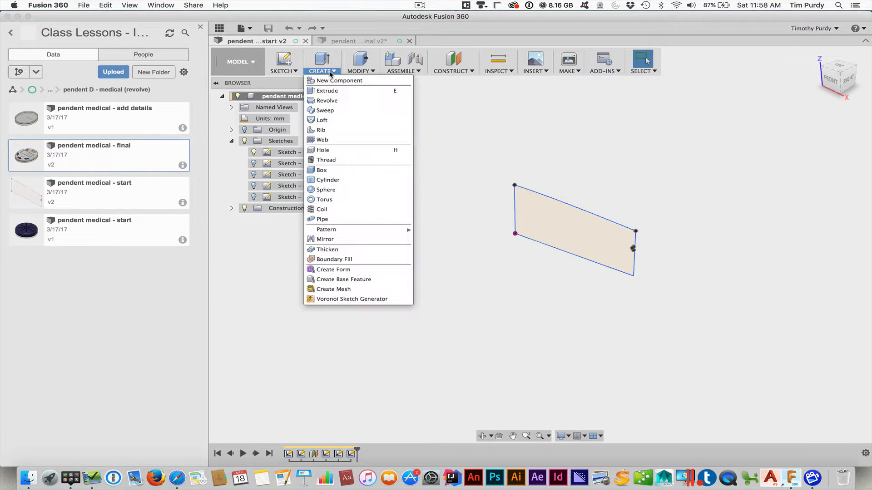
left_click(335, 101)
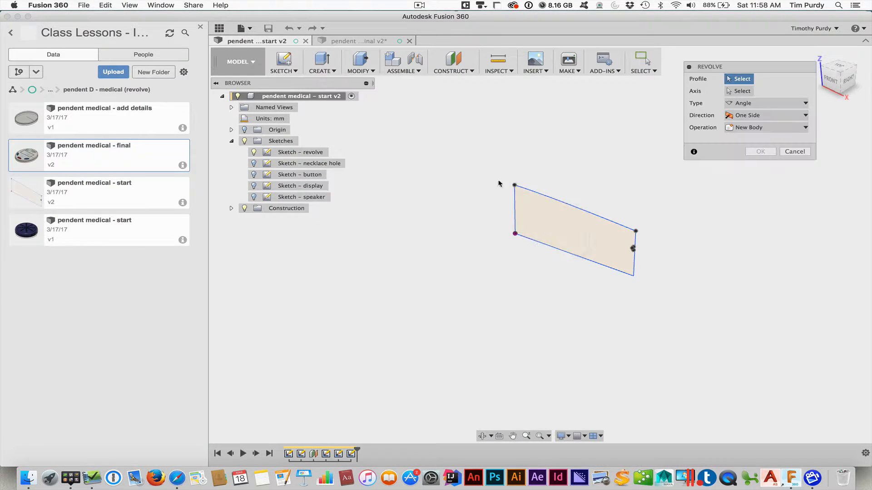
left_click(568, 221)
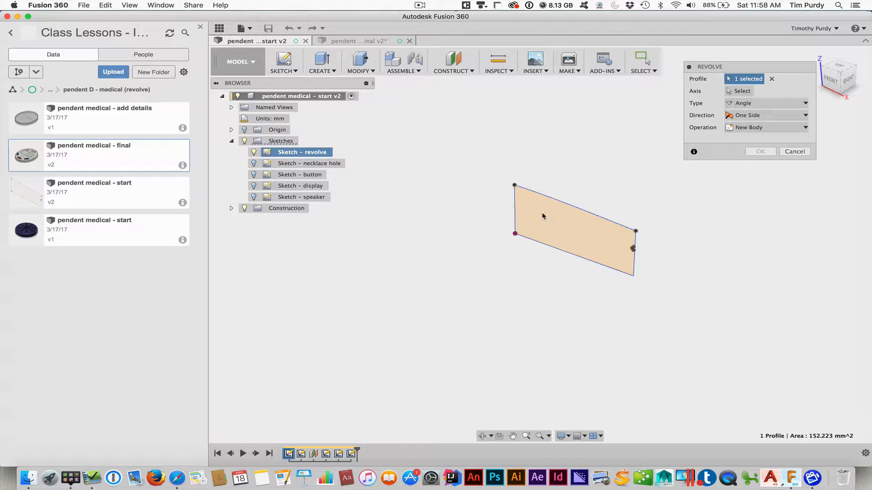
left_click(515, 200)
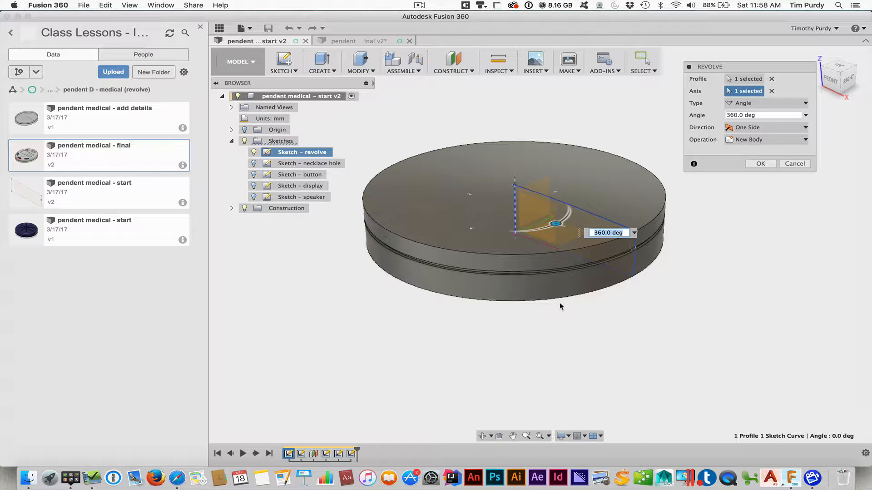
scroll(559, 302, "up", 3)
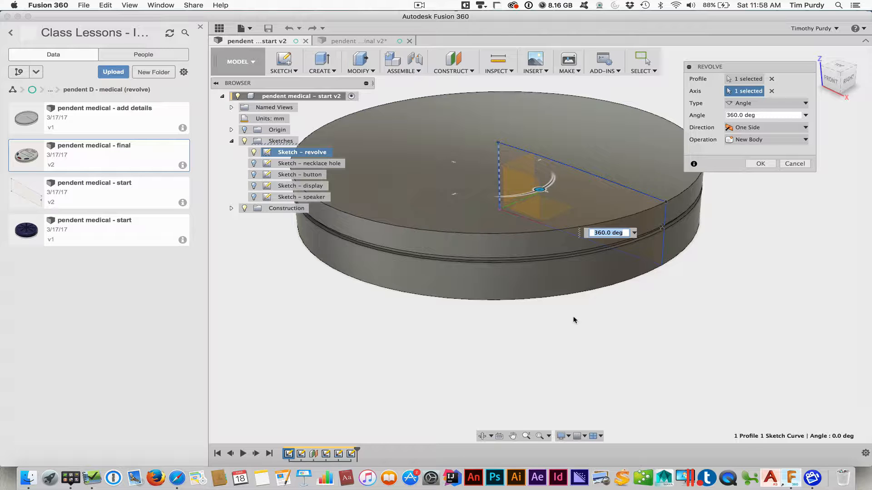
middle_click_drag(564, 321, 648, 275)
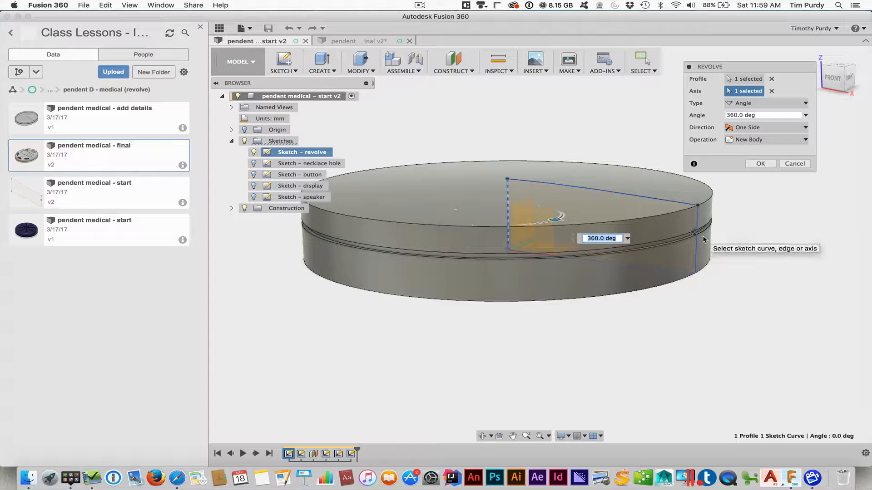
scroll(702, 240, "up", 5)
scroll(702, 239, "up", 2)
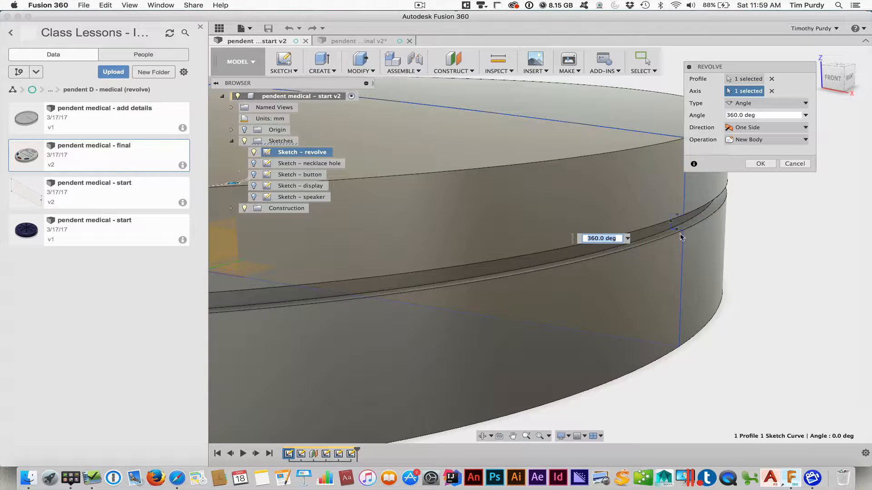
scroll(679, 236, "down", 8)
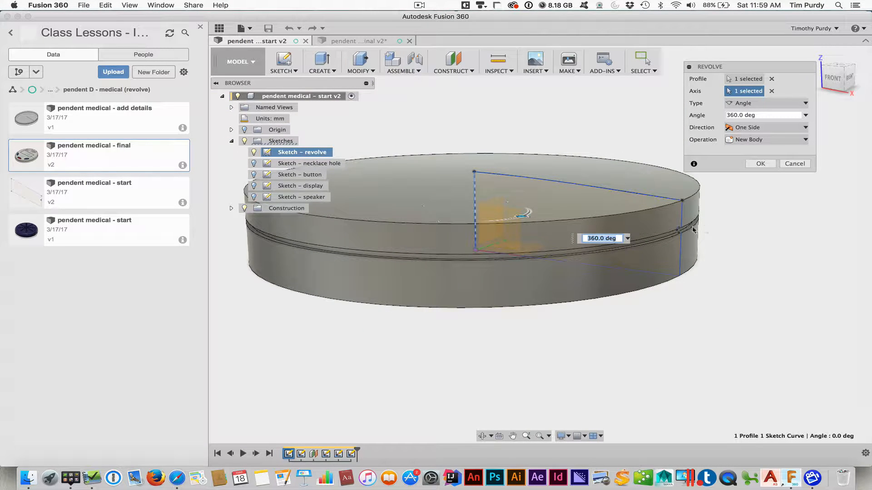
left_click(754, 166)
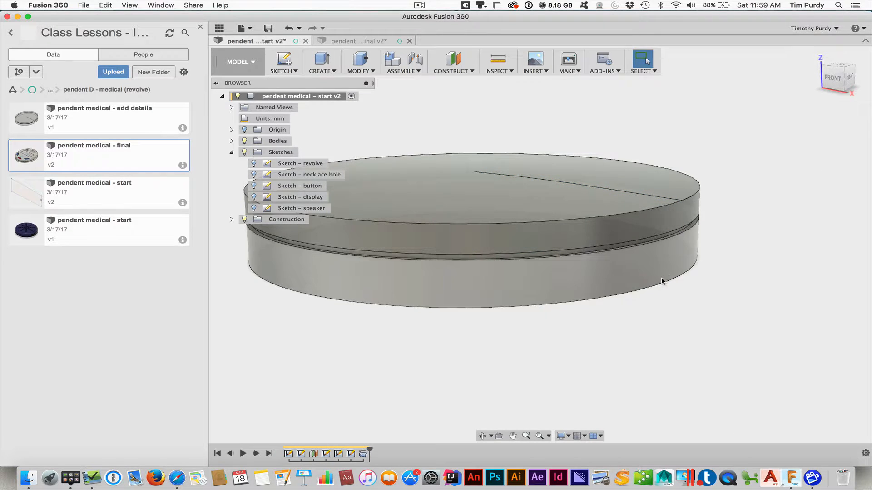
Step: Scale the revolved disc body non-uniformly about the centre point of its top face, with a Y distance of 1.2
middle_click_drag(661, 281, 712, 313, "shift")
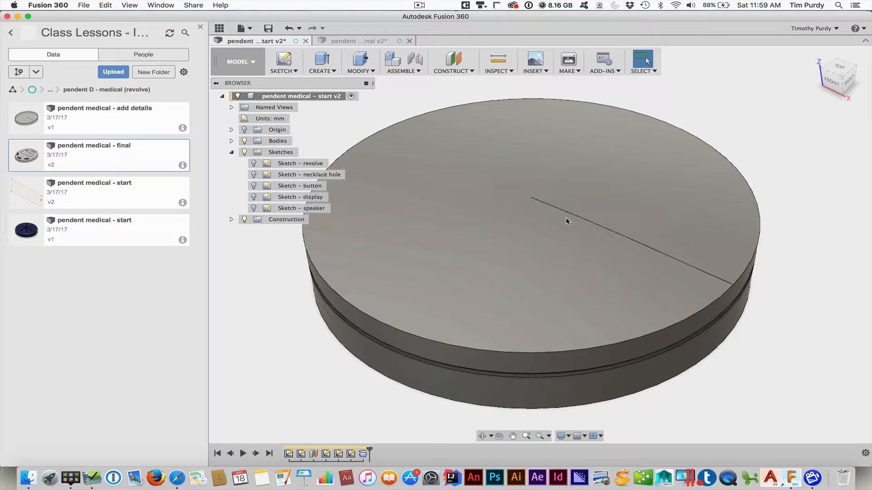
left_click(839, 67)
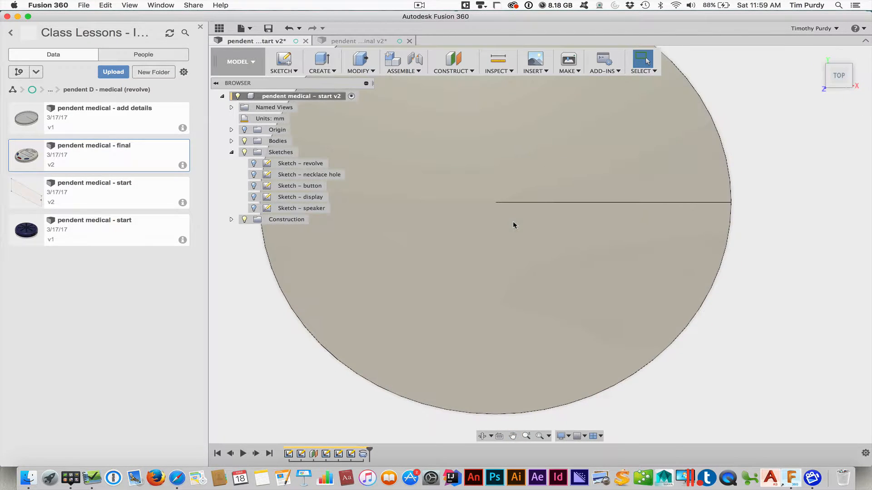
scroll(514, 225, "down", 4)
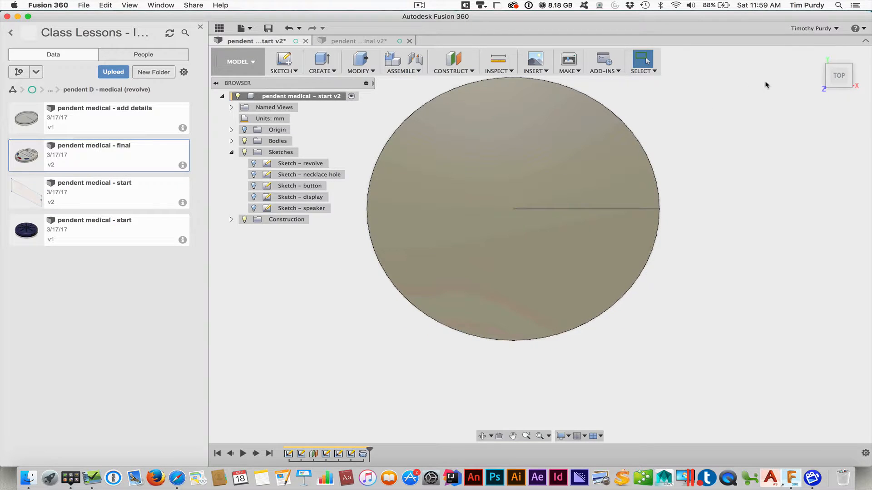
left_click(816, 54)
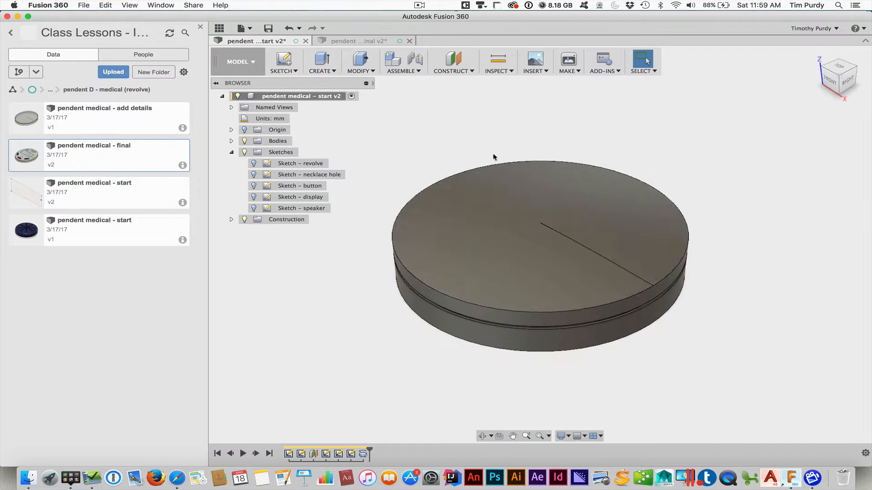
left_click(359, 73)
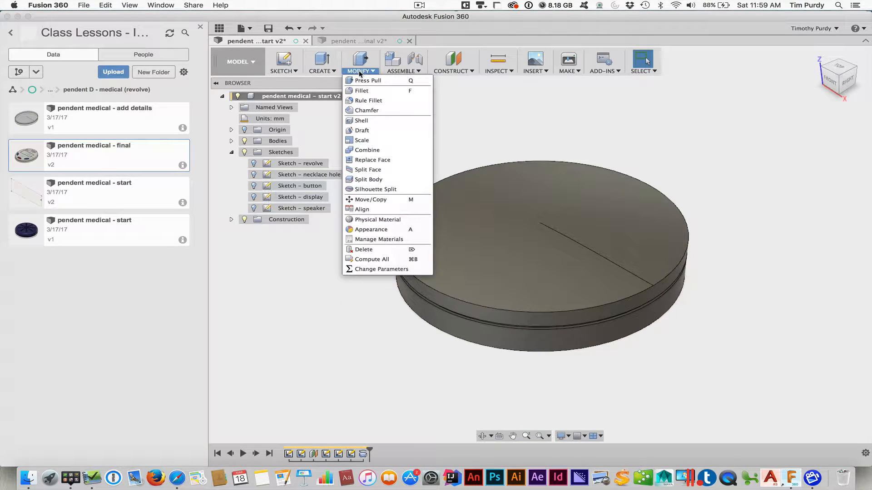
left_click(362, 140)
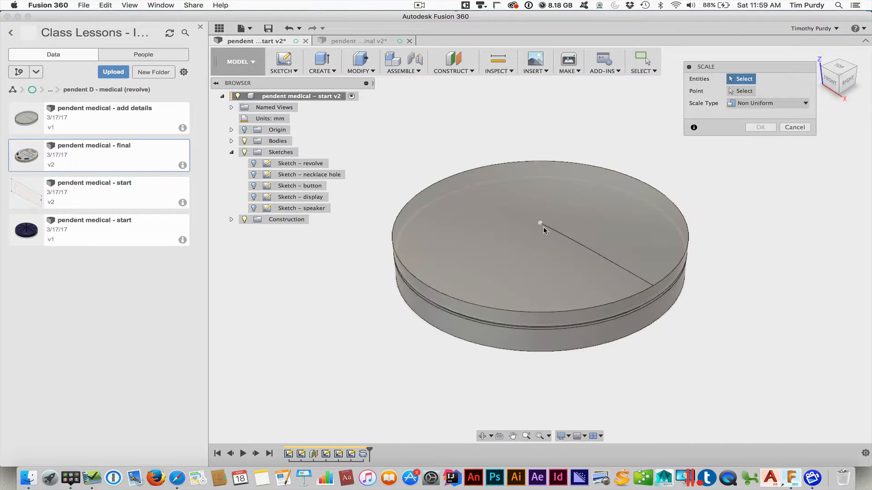
left_click(540, 224)
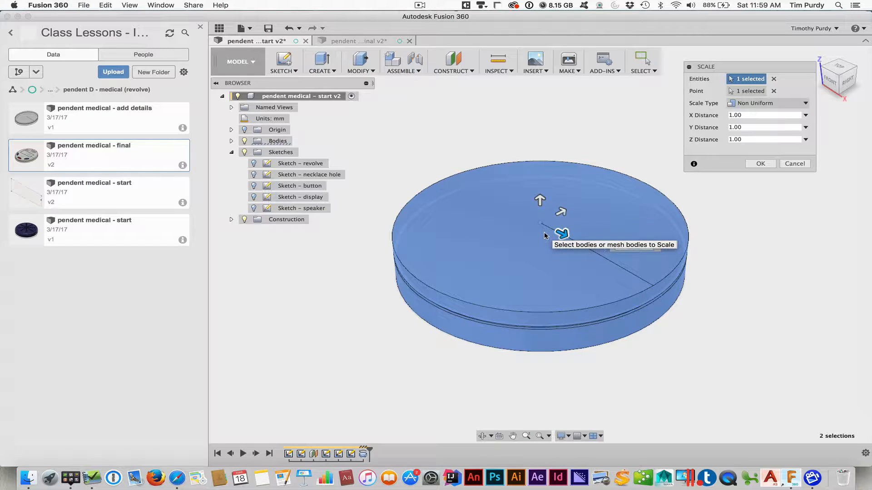
left_click(752, 107)
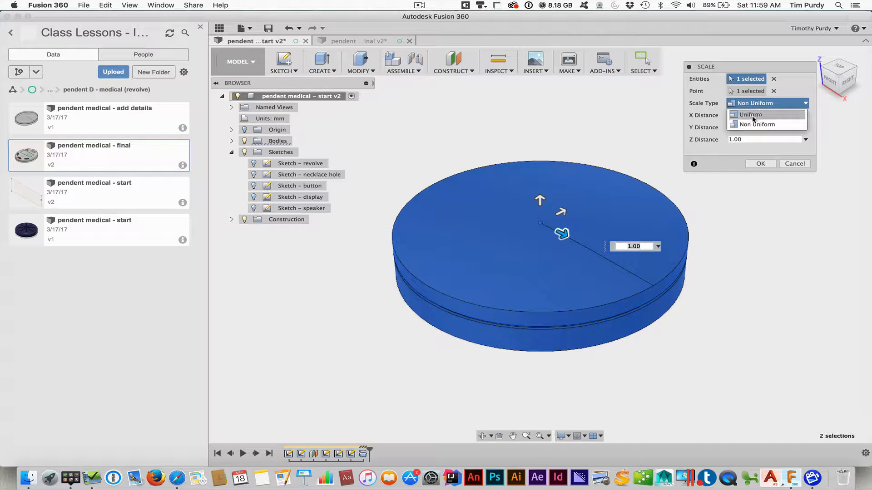
left_click(752, 114)
left_click(748, 102)
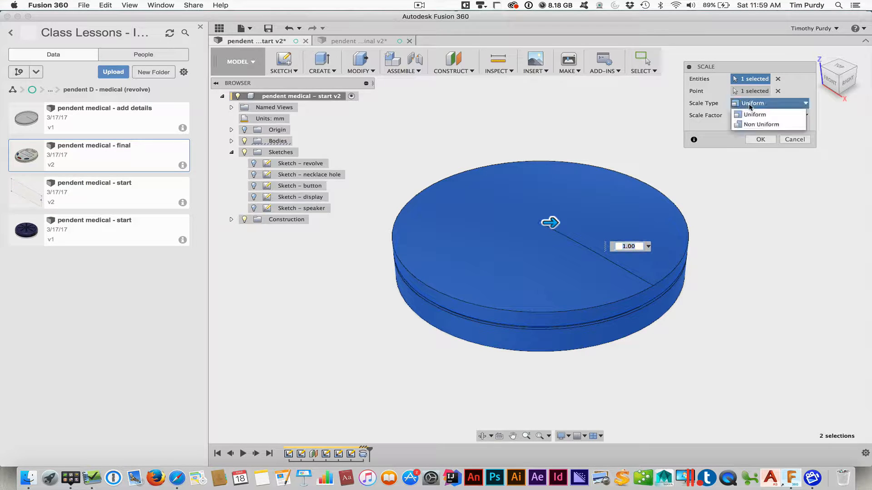
left_click(752, 123)
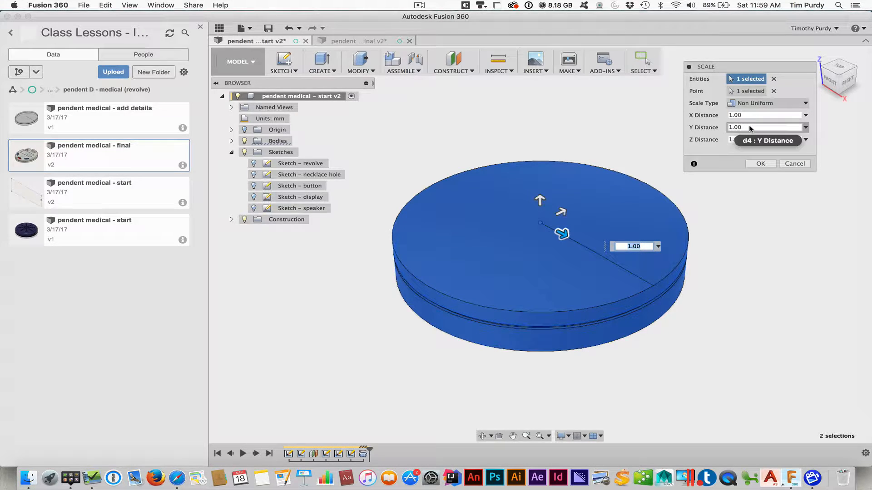
left_click(749, 127)
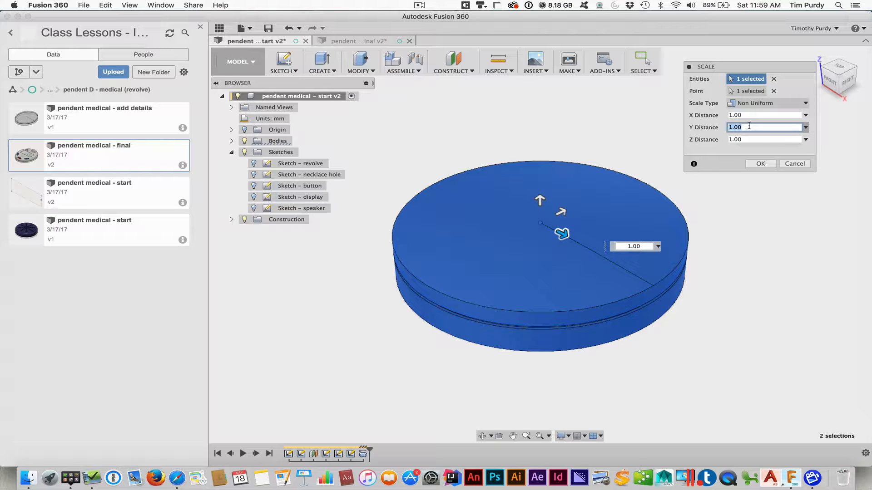
type("1.2")
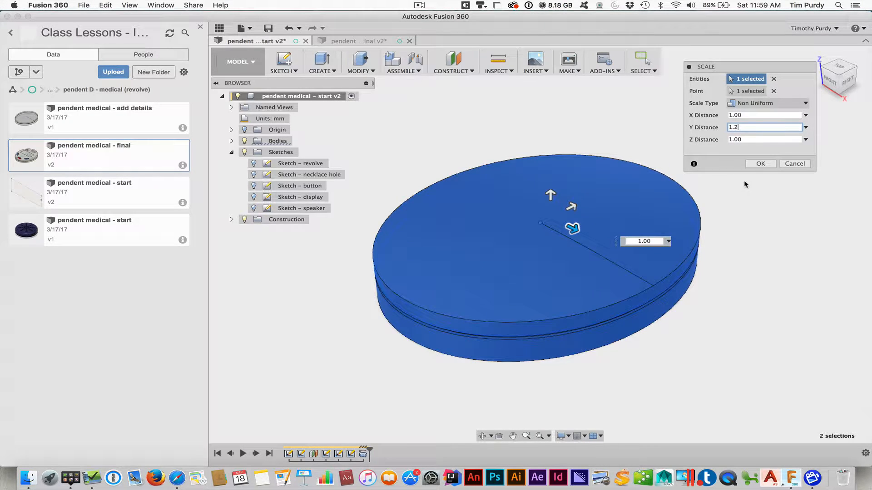
left_click(759, 165)
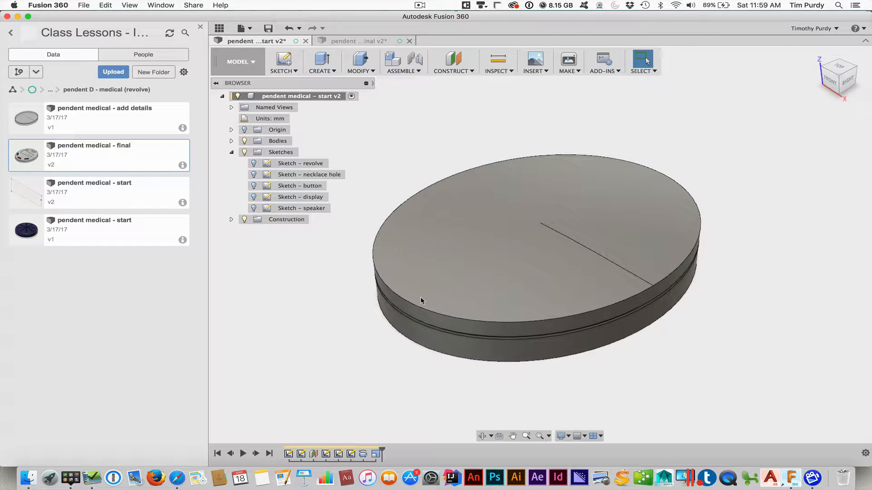
Step: Fillet the upper and lower outer edges of the oval body with a constant radius of 1.35 mm
key("f")
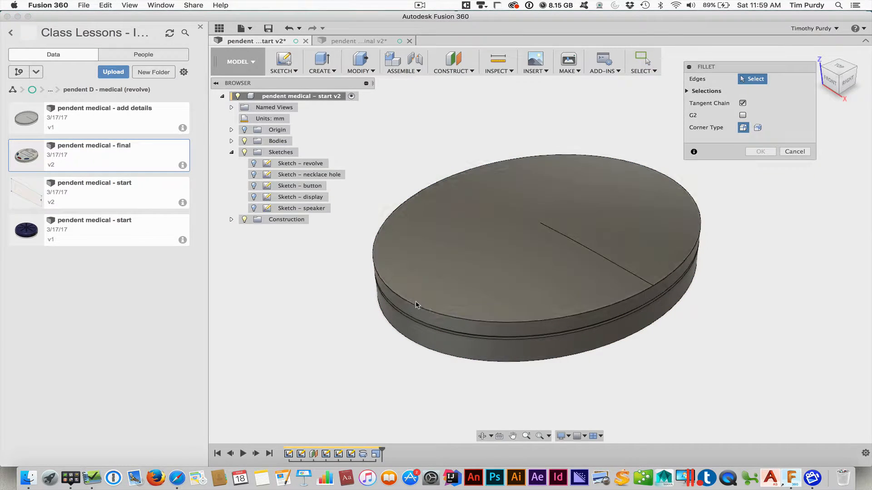
left_click(412, 303)
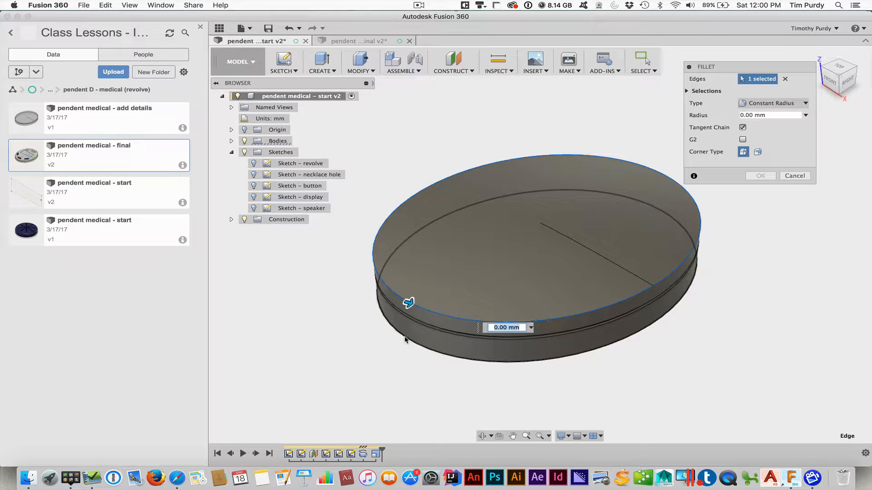
left_click_drag(402, 344, 407, 336)
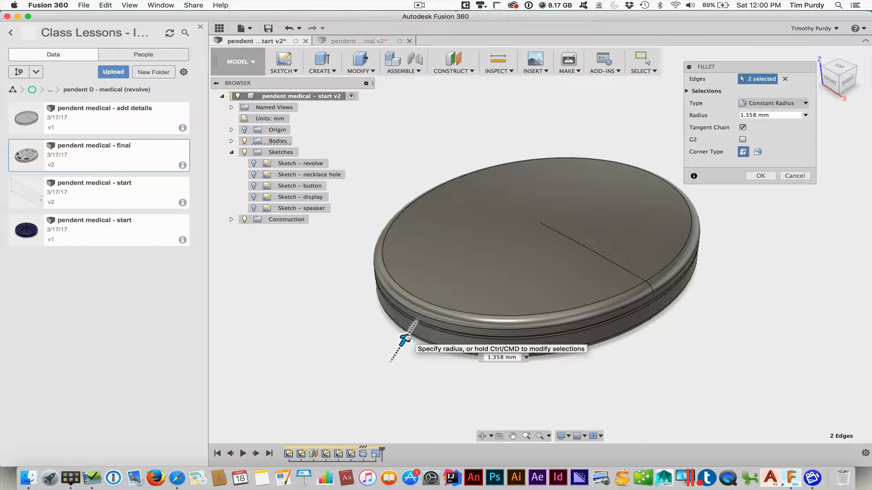
left_click(776, 114)
type("1.")
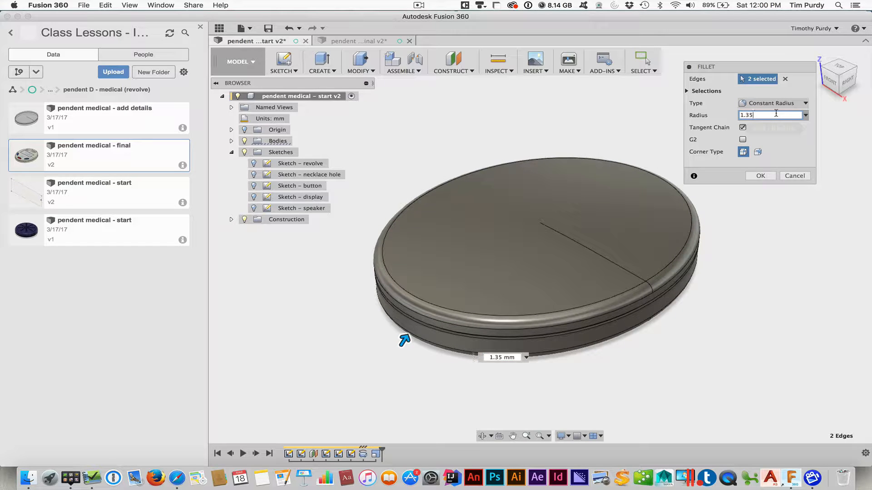
left_click(760, 176)
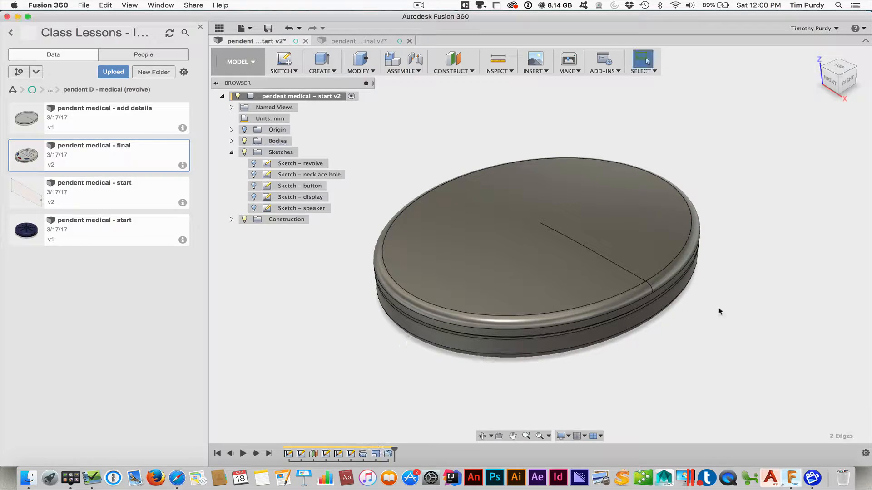
Step: Switch to the Patch workspace and hide the data panel
mouse_move(695, 330)
middle_mouse_down("shift")
mouse_move(680, 311)
mouse_move(647, 317)
mouse_move(696, 331)
mouse_move(693, 339)
mouse_move(687, 333)
middle_mouse_up("shift")
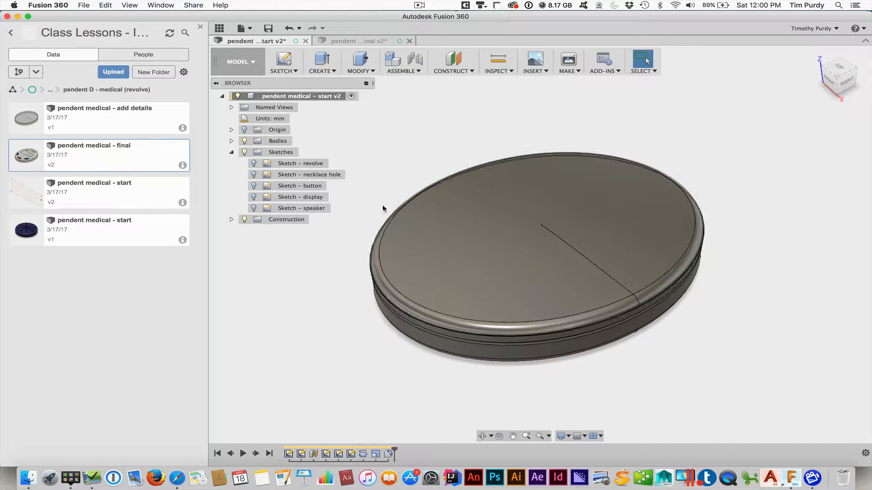
left_click(255, 62)
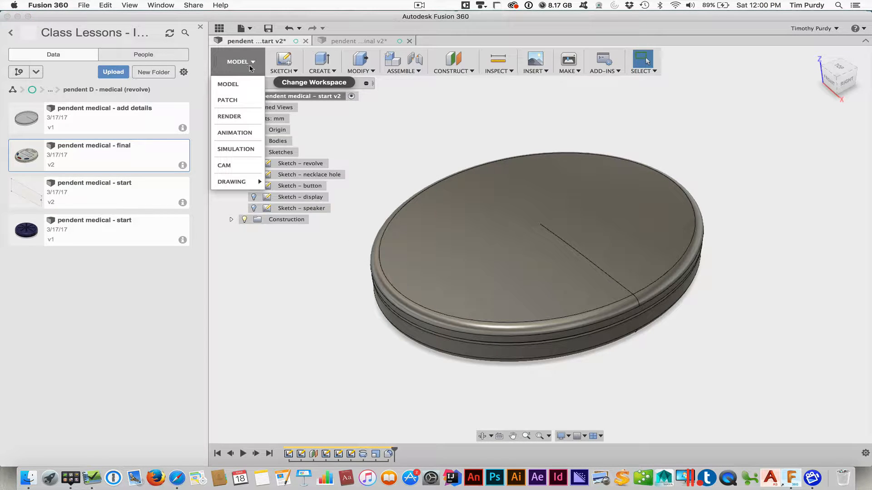
left_click(235, 96)
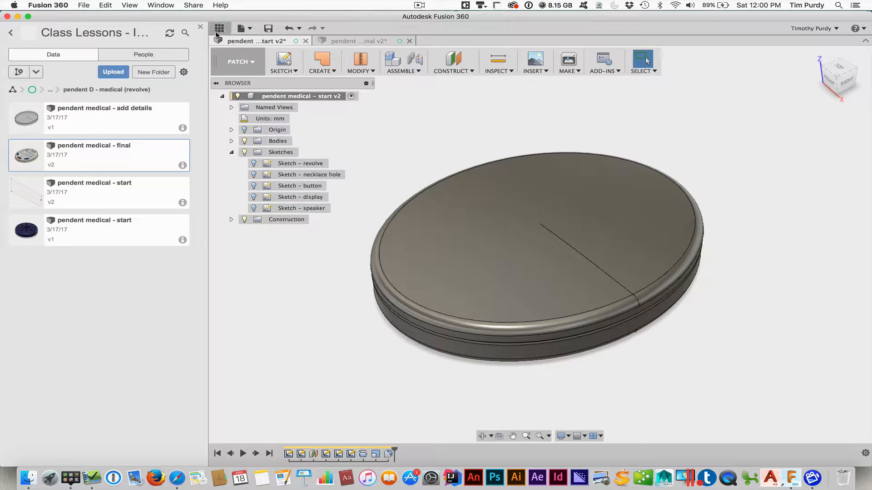
left_click(220, 27)
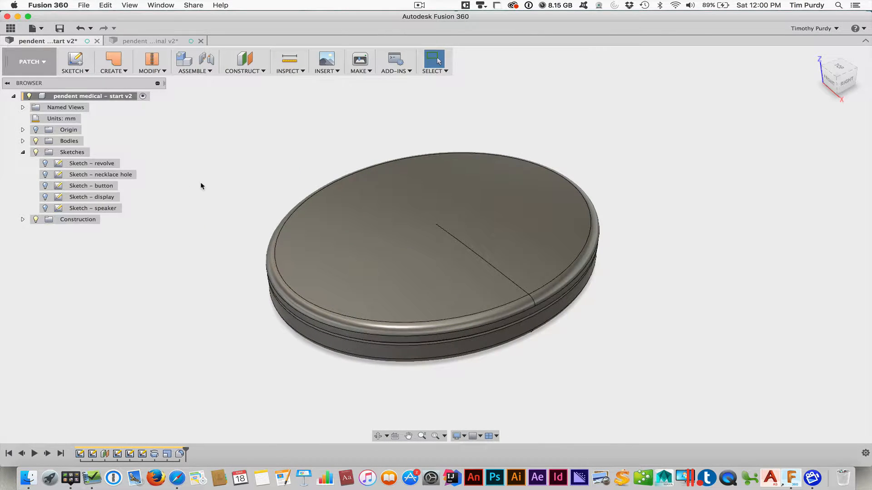
Step: Offset the top face of the oval body upward by 1 mm as a new surface body
left_click(122, 71)
left_click(140, 71)
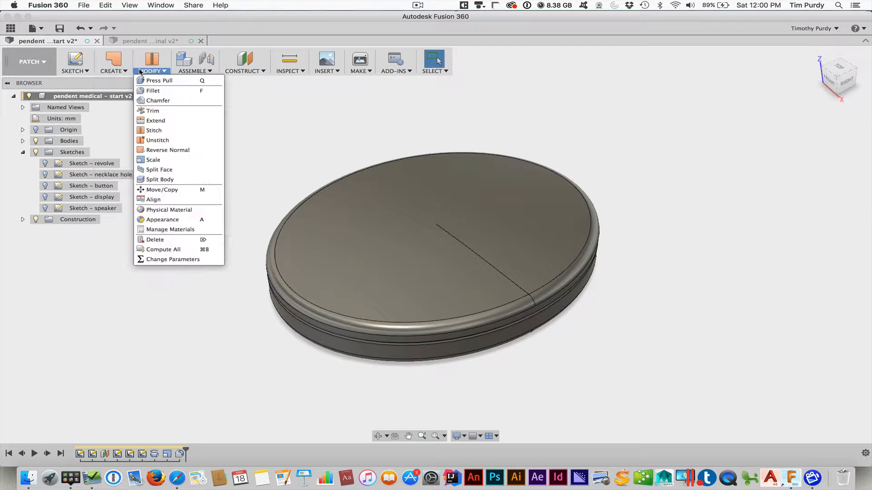
left_click(128, 69)
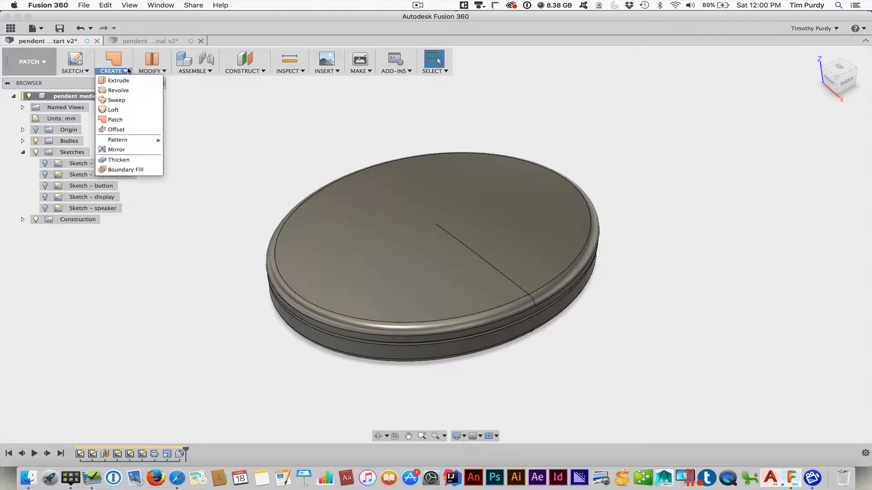
left_click(116, 130)
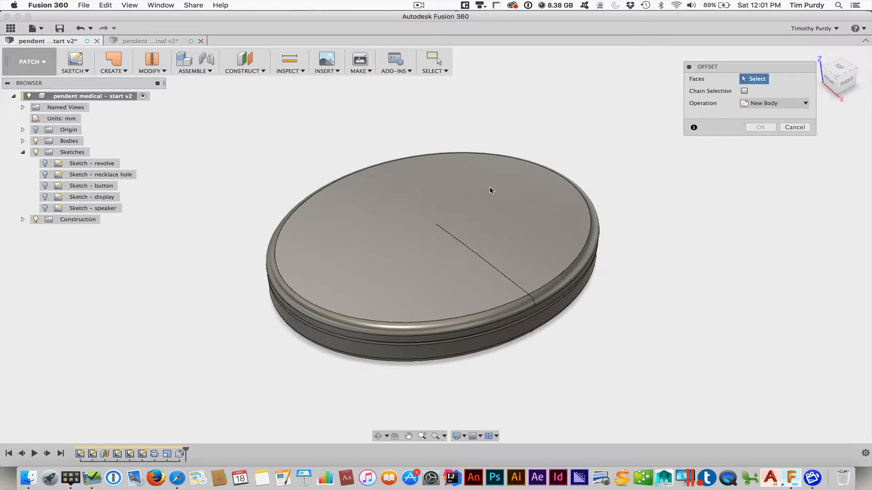
left_click(489, 187)
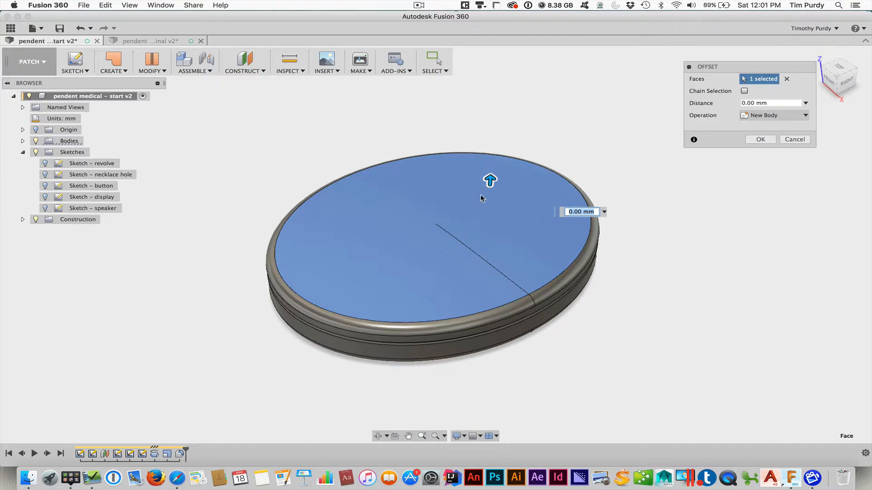
middle_click_drag(614, 284, 622, 257, "shift")
scroll(530, 163, "up", 3)
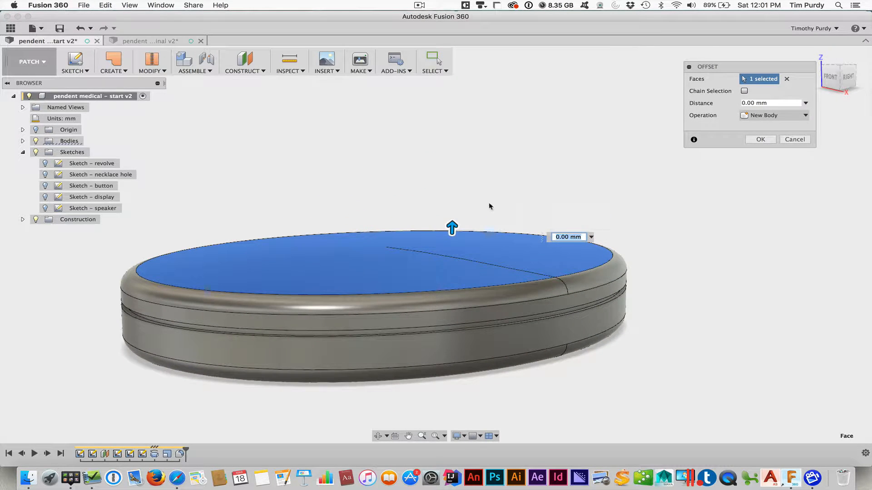
left_click_drag(454, 223, 455, 214)
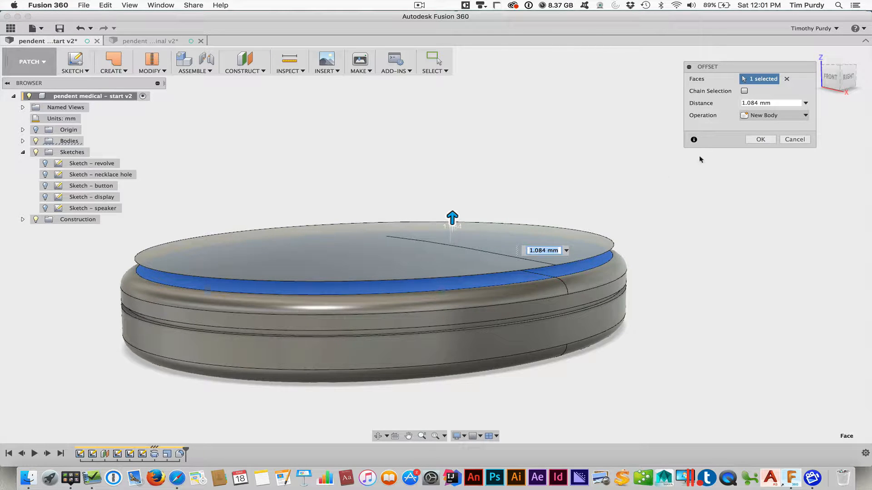
left_click(780, 102)
triple_click(780, 102)
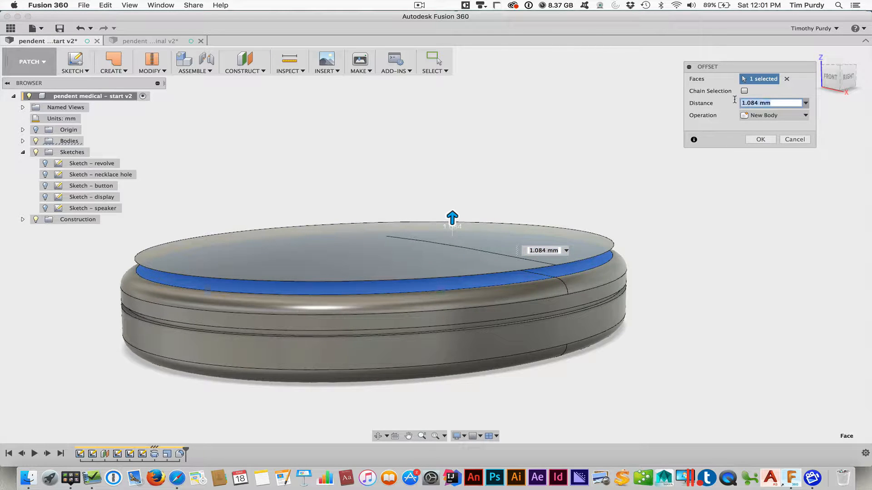
type("1")
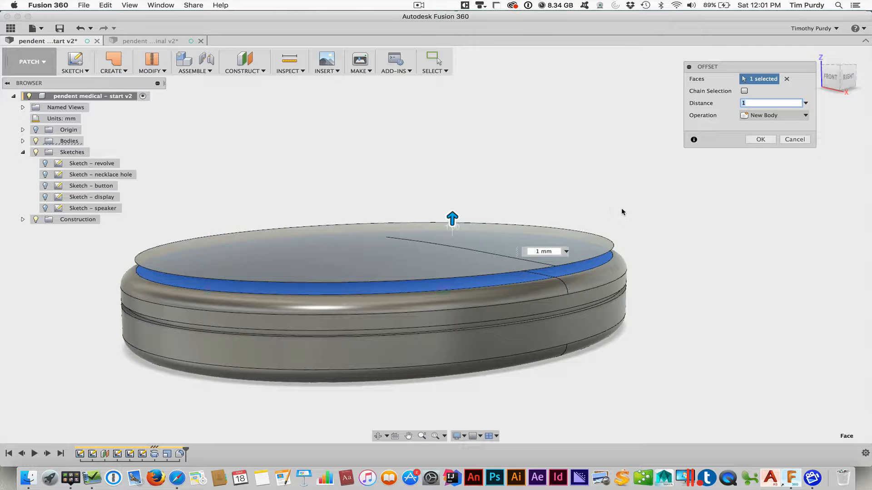
middle_click_drag(619, 207, 612, 205, "shift")
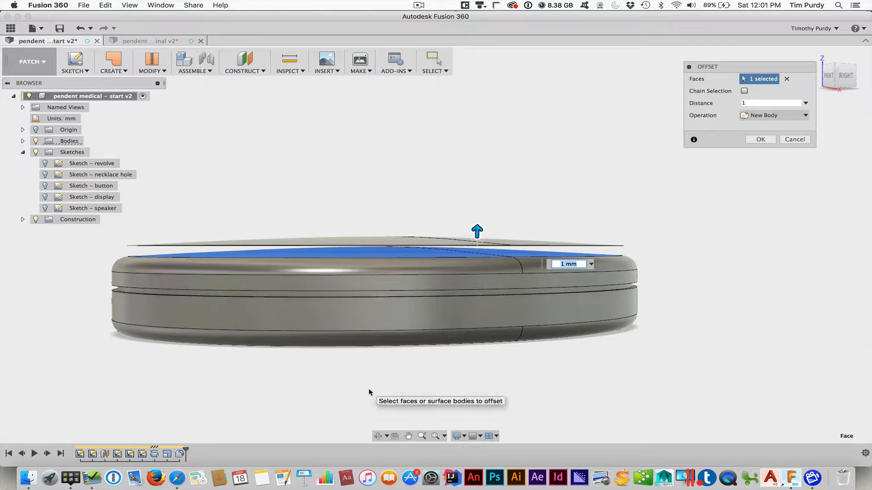
left_click(762, 141)
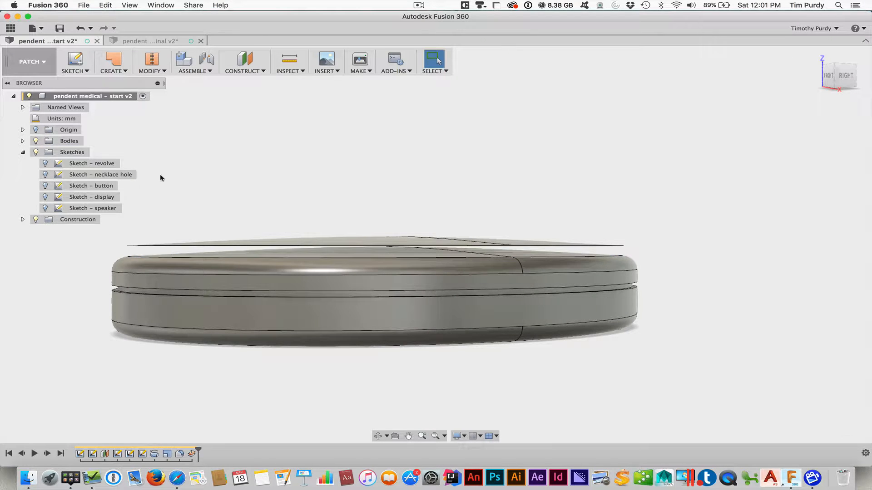
Step: List the design's bodies and hide the offset surface body
left_click(23, 141)
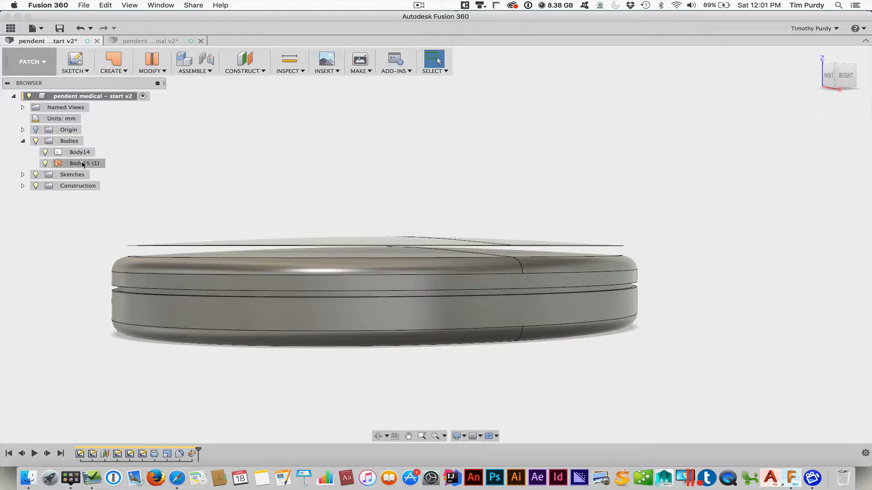
middle_click_drag(202, 177, 236, 183, "shift")
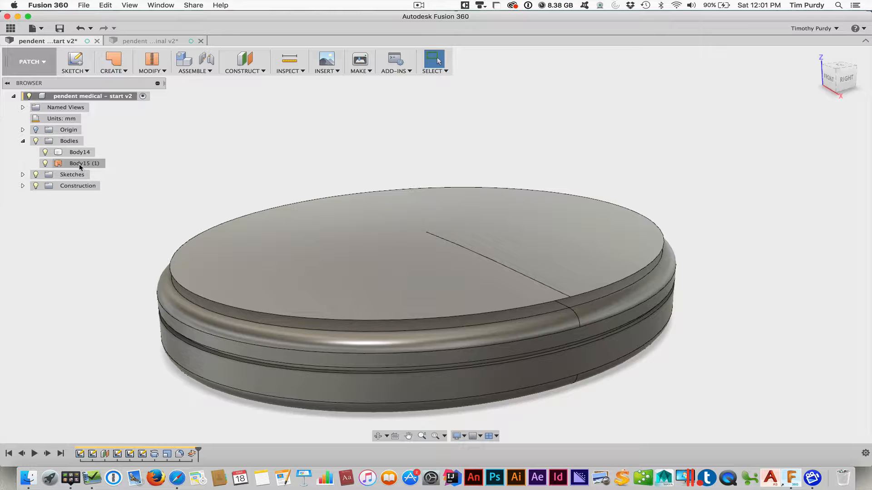
left_click(79, 164)
left_click(45, 163)
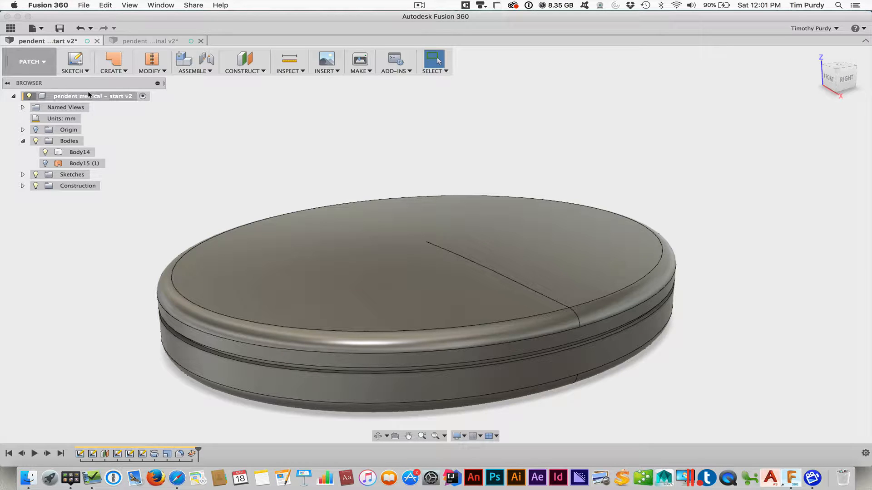
Step: Look at the finished pendant design for reference, and switch the start design to the Model workspace
left_click(153, 40)
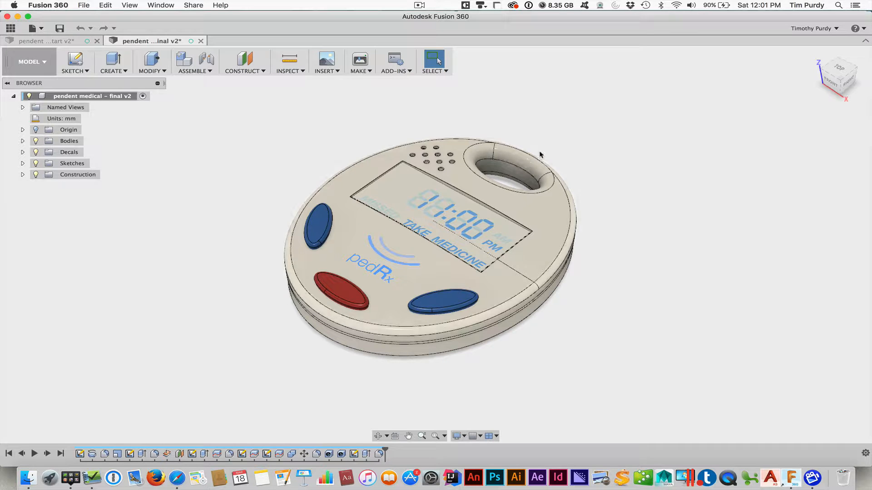
left_click(58, 40)
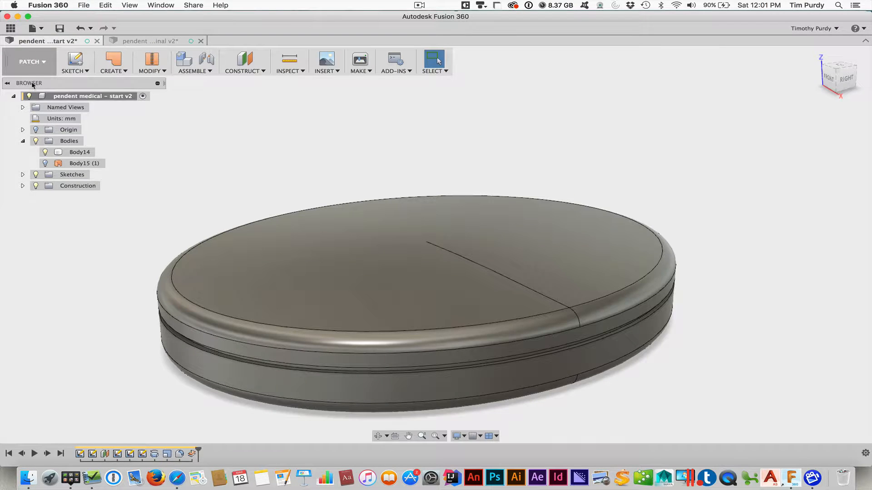
left_click(32, 62)
left_click(28, 84)
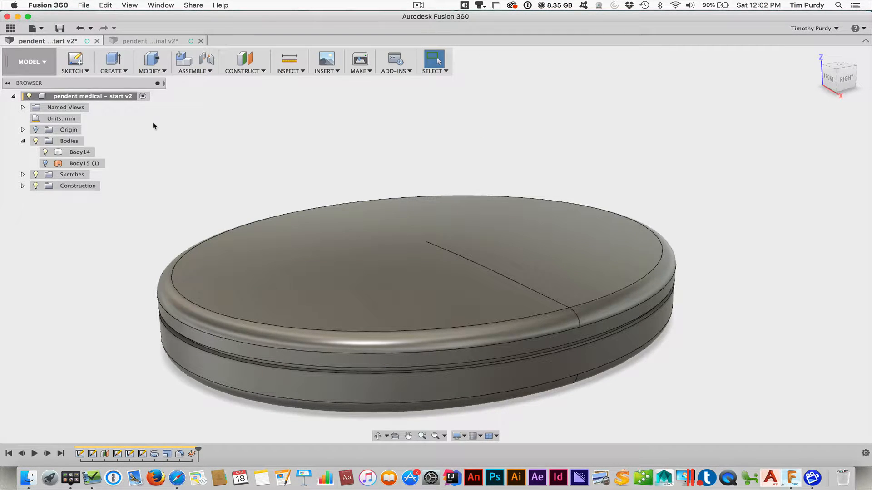
Step: Show the necklace hole sketch and move its ellipse inward from the body's rim, centred at about X 0.3, Y -18.3 mm
left_click(22, 175)
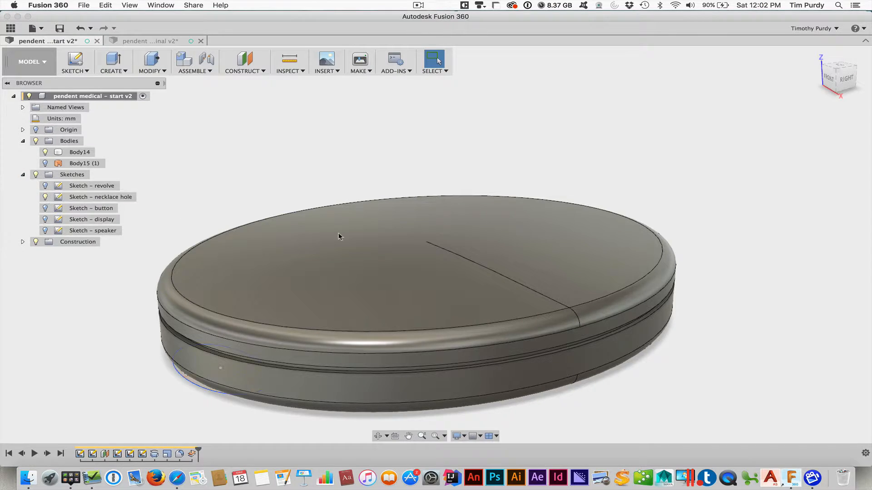
mouse_move(686, 299)
middle_mouse_down("shift")
mouse_move(683, 349)
mouse_move(602, 277)
mouse_move(602, 252)
mouse_move(650, 263)
mouse_move(638, 214)
mouse_move(679, 249)
mouse_move(674, 242)
mouse_move(667, 248)
middle_mouse_up("shift")
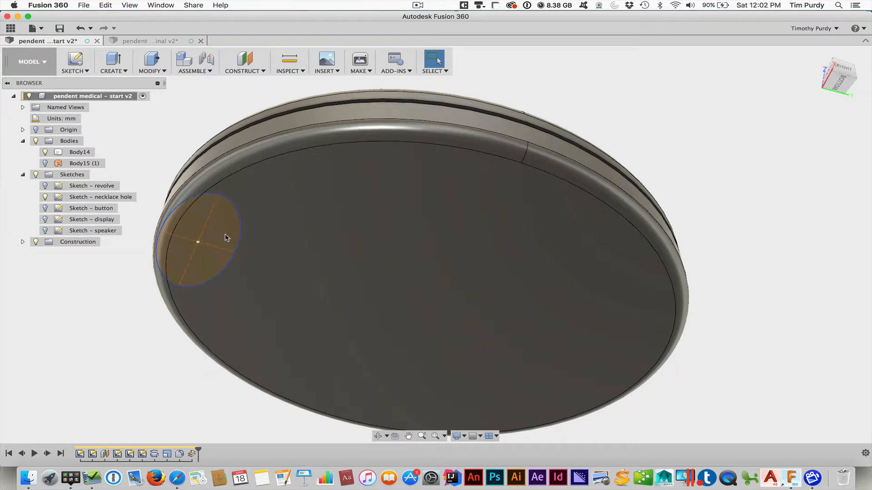
middle_click_drag(120, 341, 148, 334, "shift")
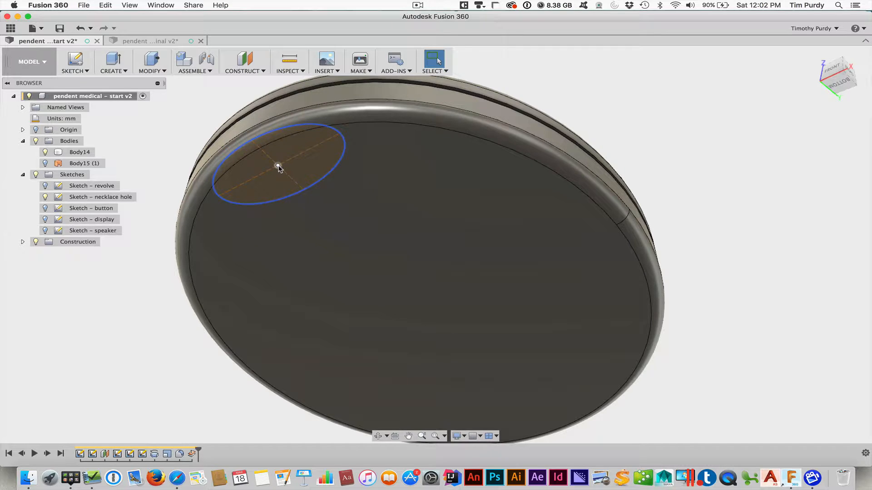
left_click_drag(279, 168, 302, 183)
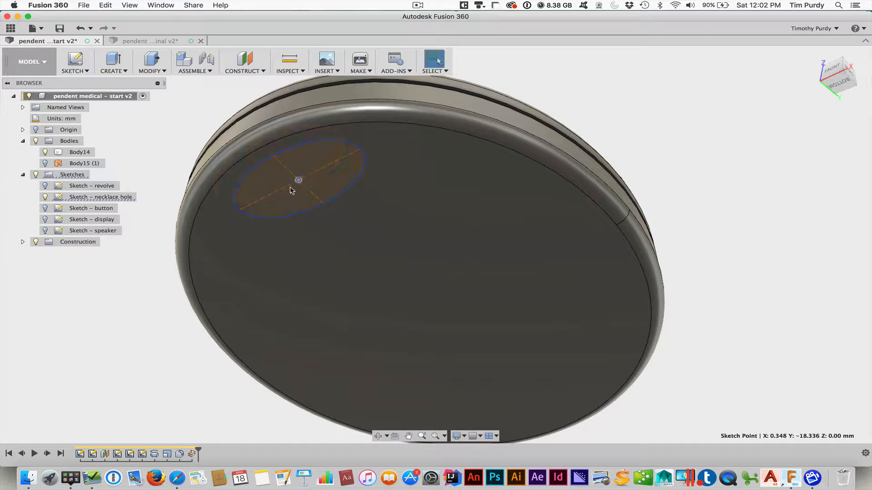
mouse_move(132, 300)
middle_mouse_down("shift")
mouse_move(97, 376)
mouse_move(128, 291)
mouse_move(141, 286)
mouse_move(126, 307)
mouse_move(111, 391)
mouse_move(90, 382)
middle_mouse_up("shift")
middle_click_drag(688, 258, 534, 277, "shift")
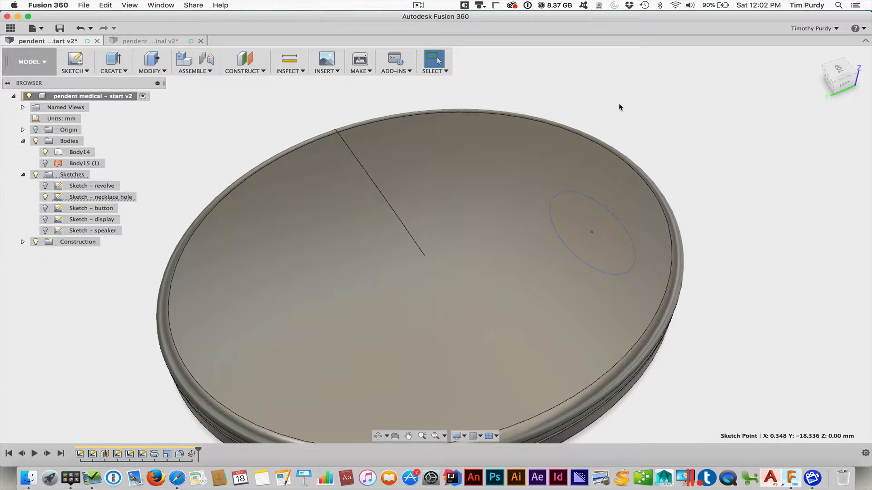
Step: Extrude the necklace hole ellipse about 10.1 mm upward as a cut through the whole body
left_click(114, 60)
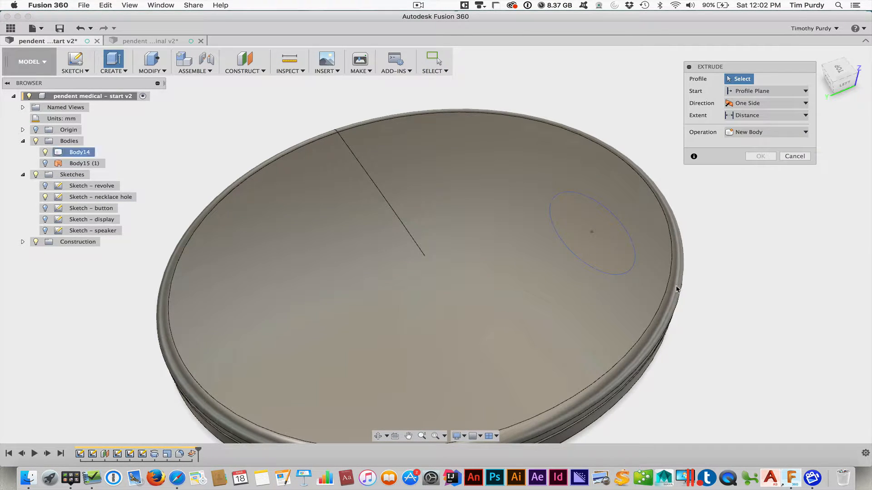
middle_click_drag(676, 285, 709, 407, "shift")
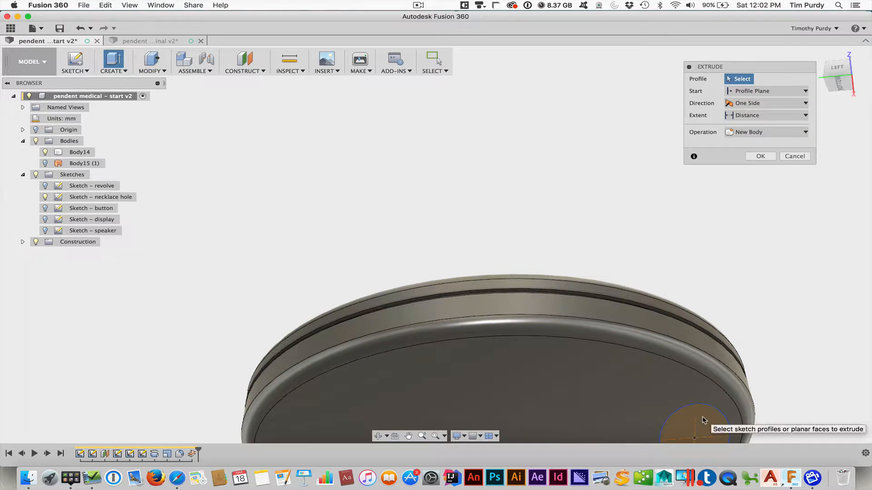
left_click(709, 408)
middle_click_drag(579, 217, 596, 251, "shift")
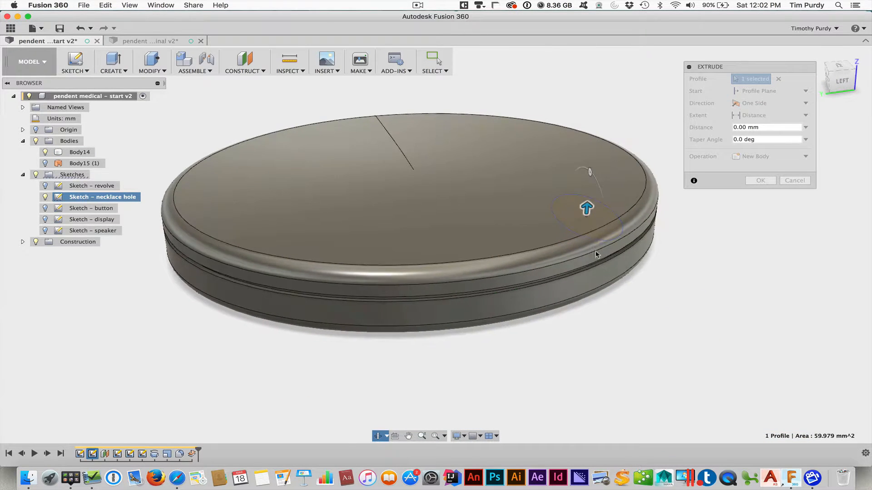
left_click_drag(591, 205, 598, 121)
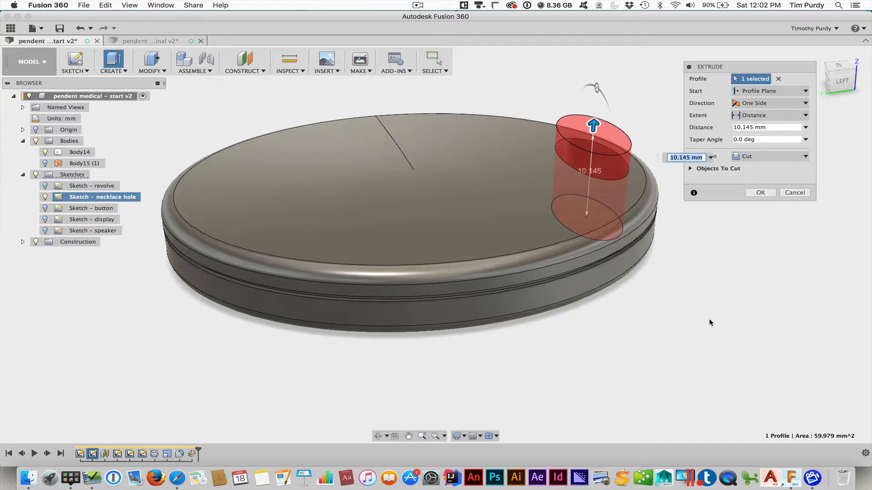
middle_click_drag(709, 321, 702, 306, "shift")
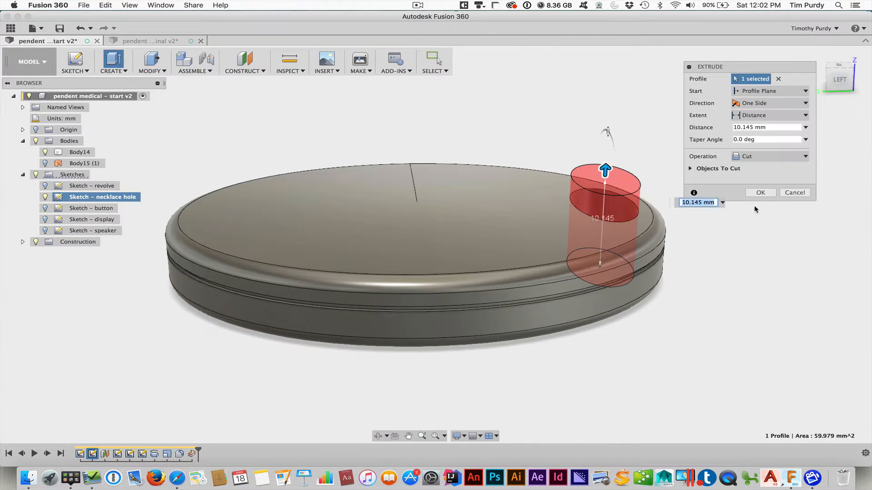
left_click(754, 193)
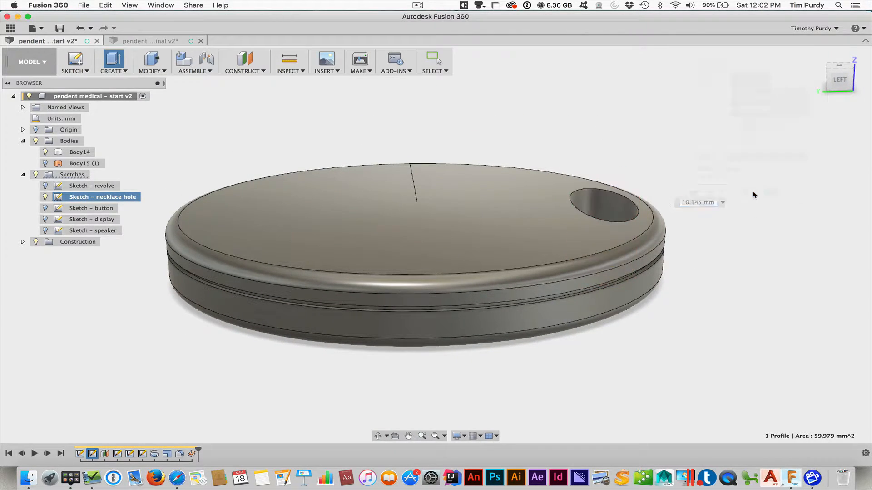
middle_click_drag(727, 221, 723, 229, "shift")
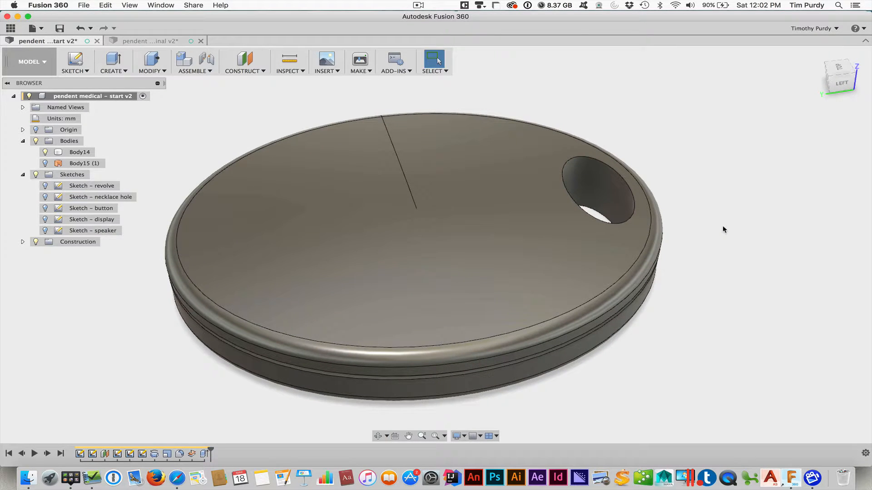
Step: Fillet the upper and lower edges of the necklace hole with a constant radius of about 1 mm
key("f")
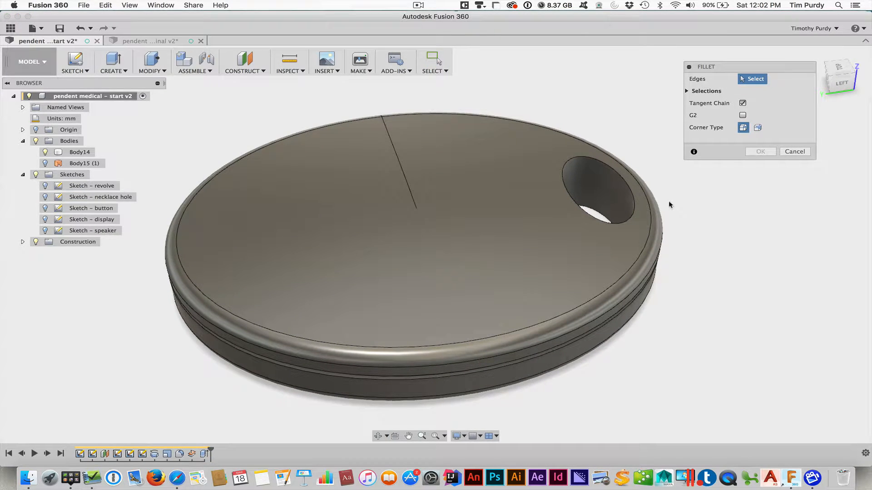
left_click(630, 192)
middle_click_drag(630, 192, 651, 253, "shift")
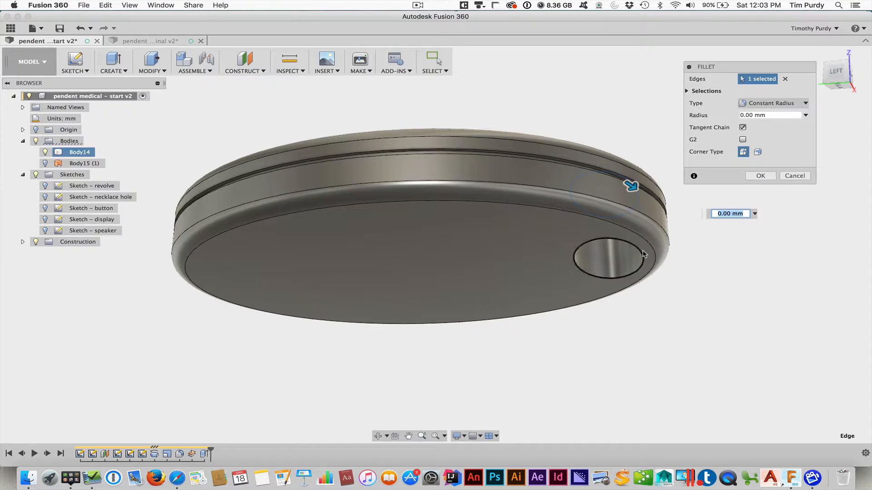
left_click(641, 258)
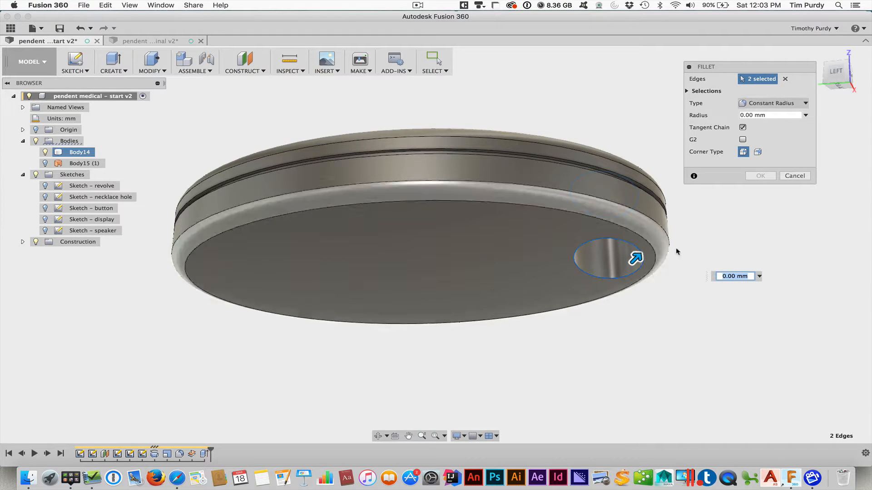
left_click_drag(636, 255, 639, 256)
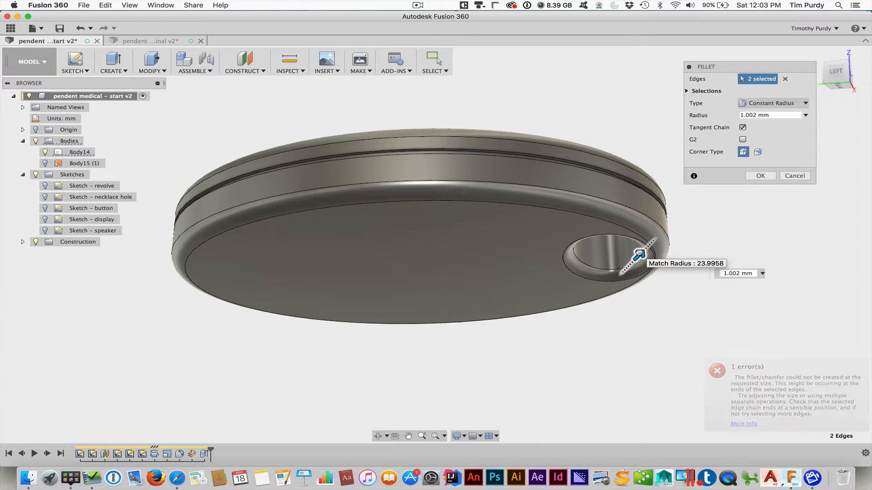
left_click(739, 273)
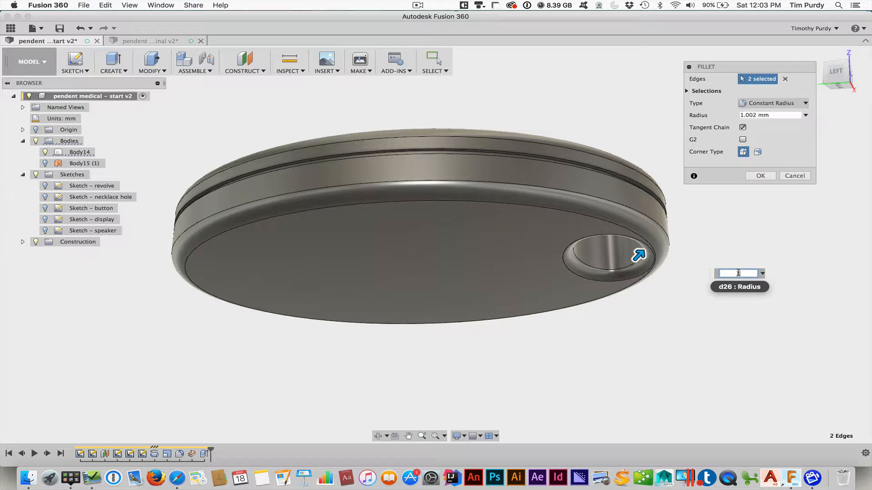
middle_click_drag(711, 265, 714, 286, "shift")
left_click(761, 176)
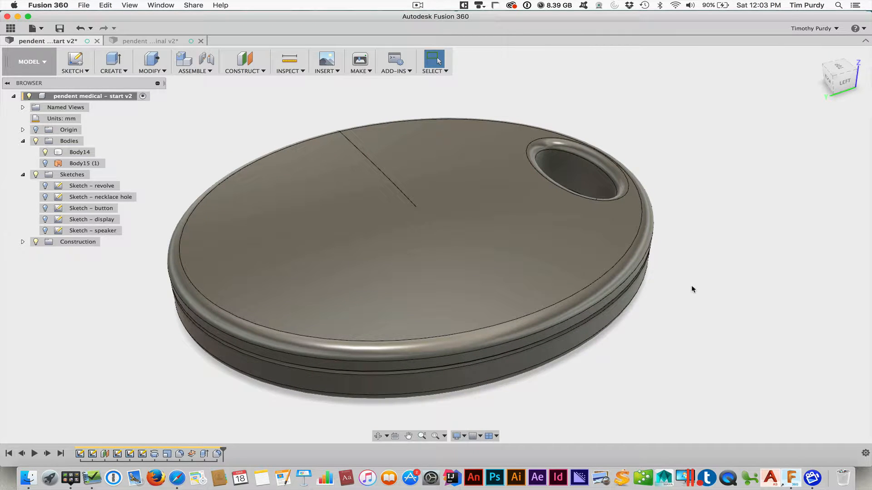
Step: Preview the button, speaker and display sketches, leaving only the button sketch shown on the pendant
left_click(50, 210)
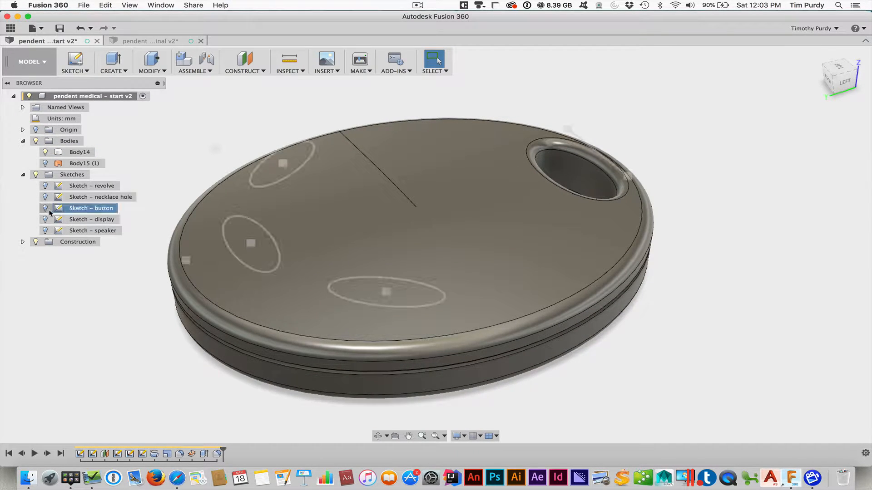
left_click(47, 209)
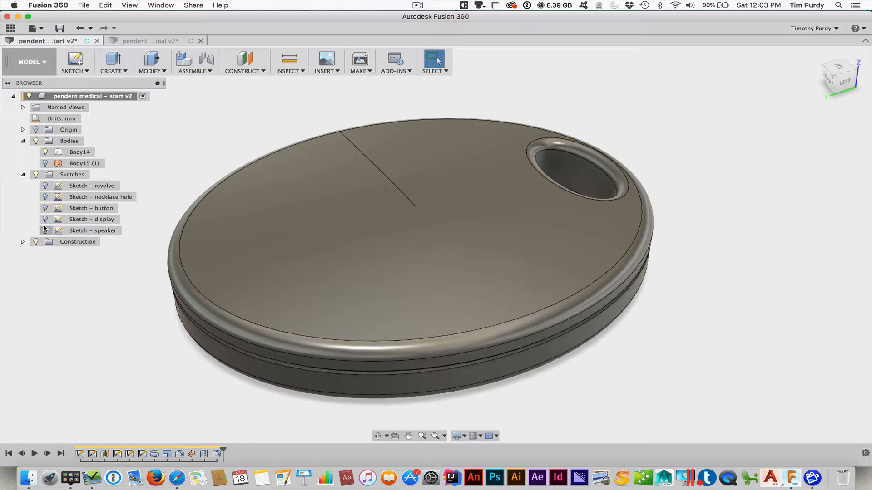
left_click(45, 230)
left_click(45, 231)
left_click(45, 220)
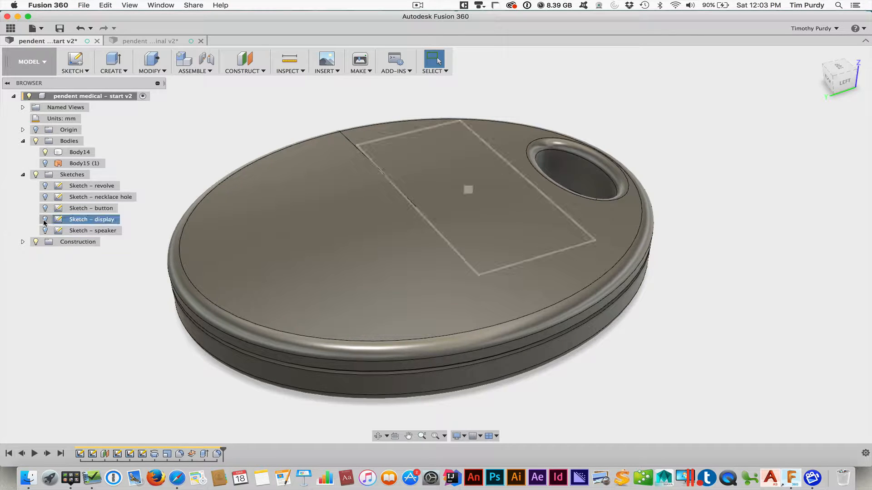
left_click(45, 220)
left_click(45, 209)
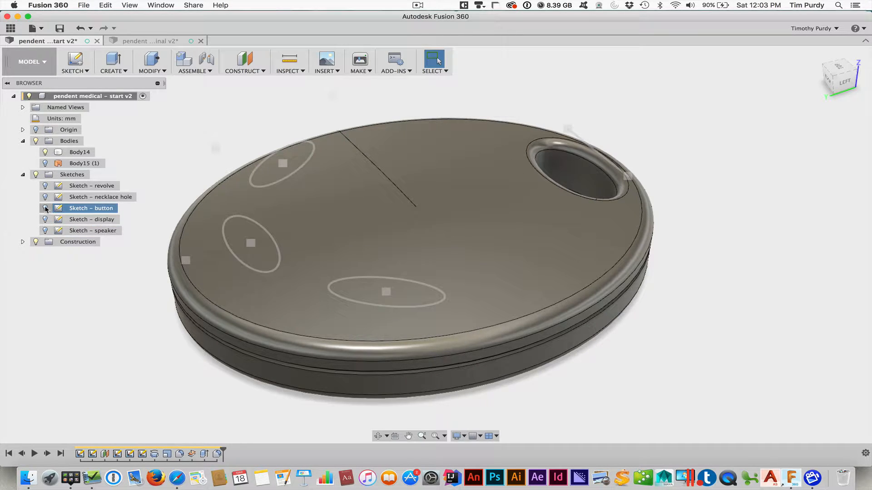
left_click(45, 208)
Step: Extrude the three button ellipses about 2.3 mm downward as a cut into the pendant's upper face
mouse_move(124, 316)
middle_mouse_down("shift")
mouse_move(191, 326)
mouse_move(171, 315)
mouse_move(167, 297)
mouse_move(165, 305)
middle_mouse_up("shift")
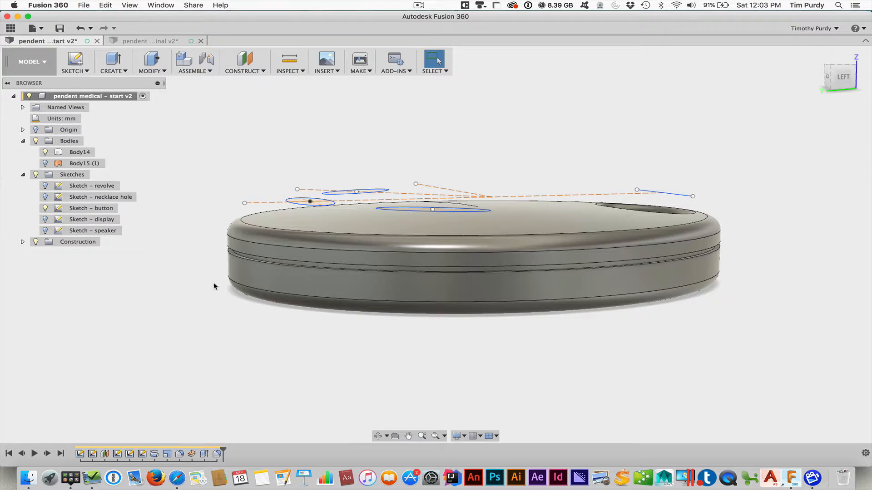
middle_click_drag(214, 286, 223, 303, "shift")
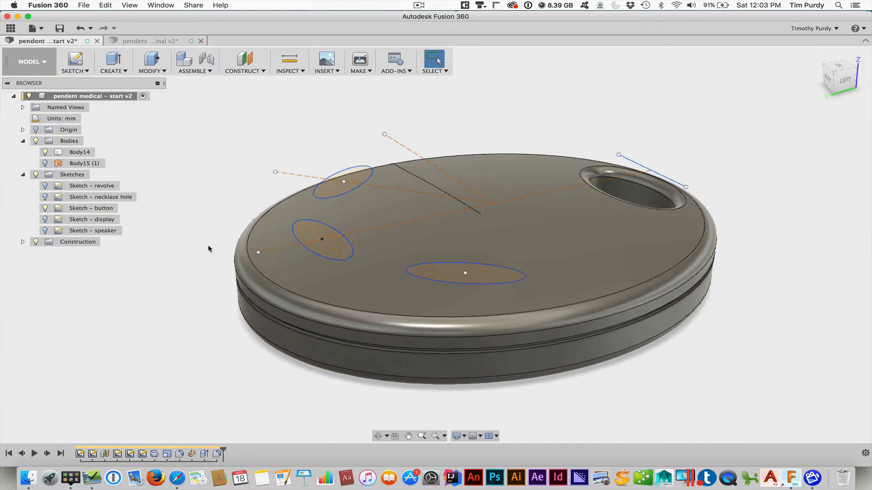
left_click(113, 60)
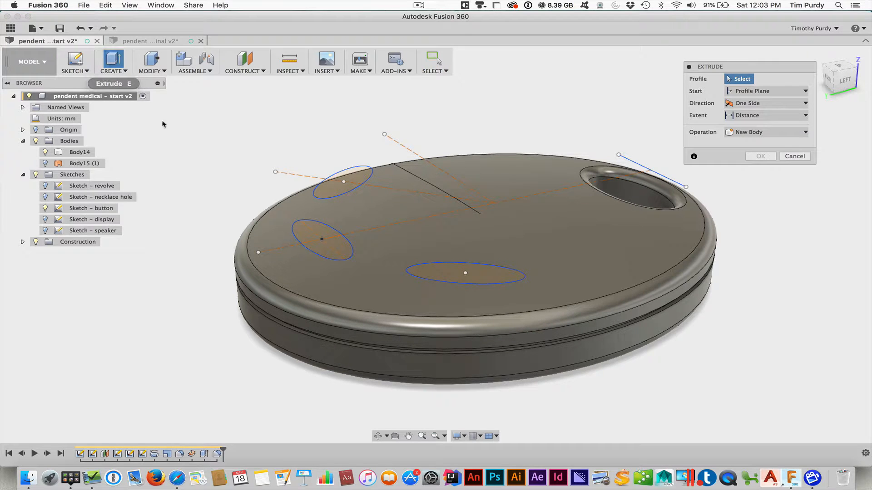
left_click(334, 190)
left_click(336, 241)
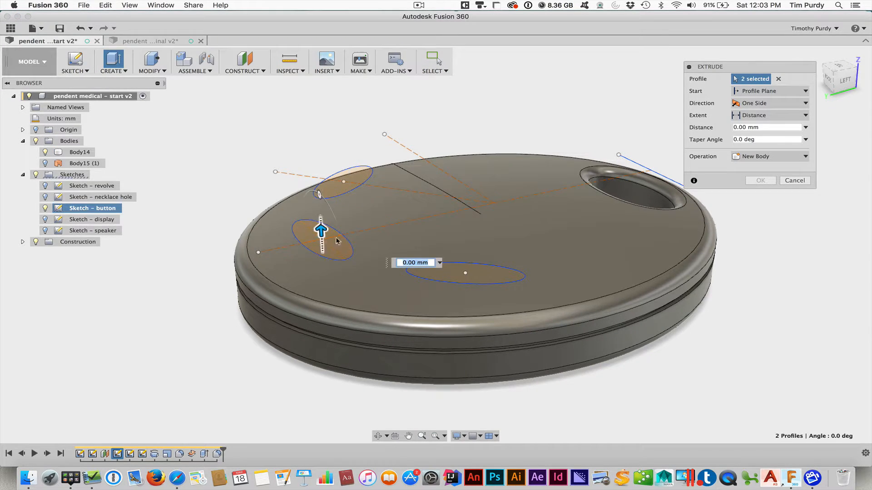
left_click(478, 278)
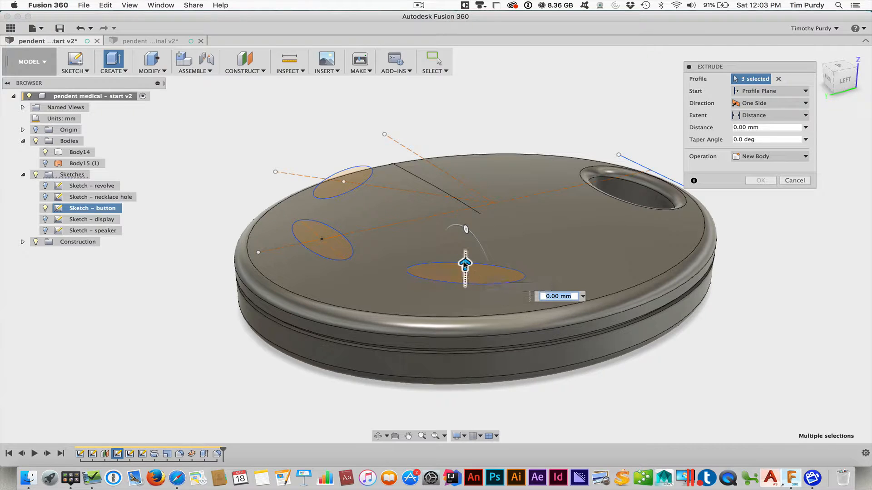
left_click_drag(465, 261, 461, 285)
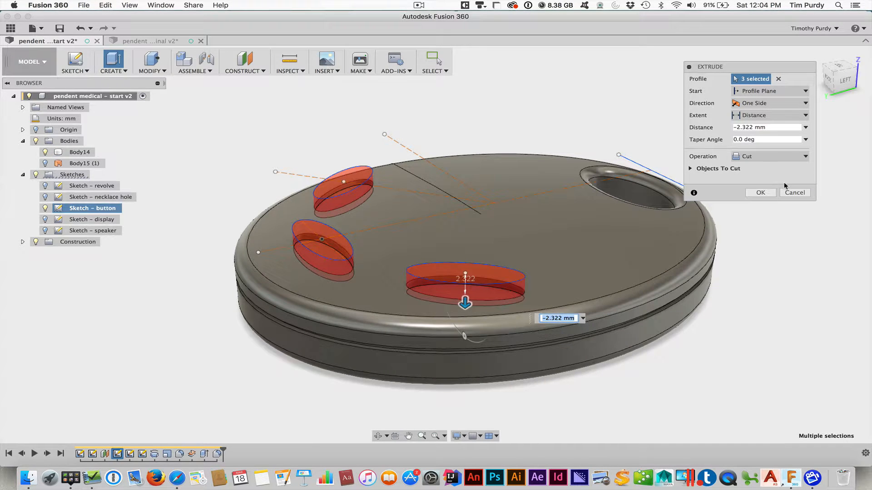
left_click(760, 193)
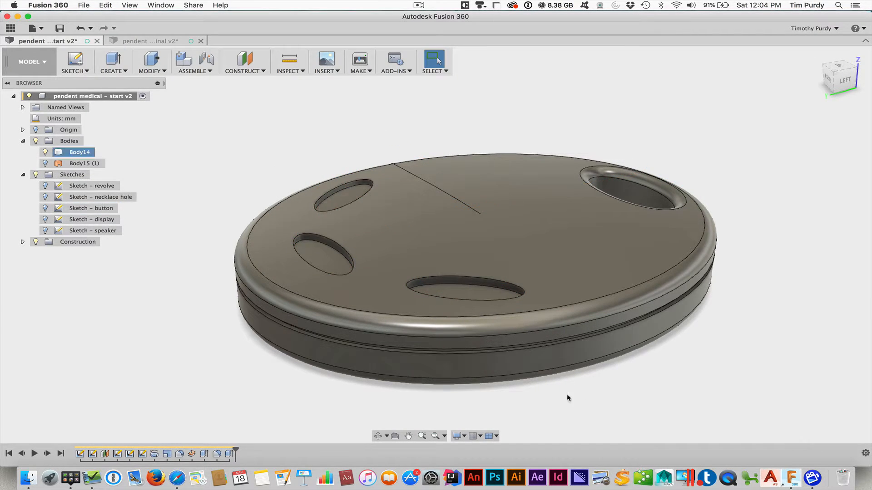
Step: Extrude the floor faces of the three button recesses about 3.26 mm upward as new bodies
middle_click_drag(569, 399, 312, 376, "shift")
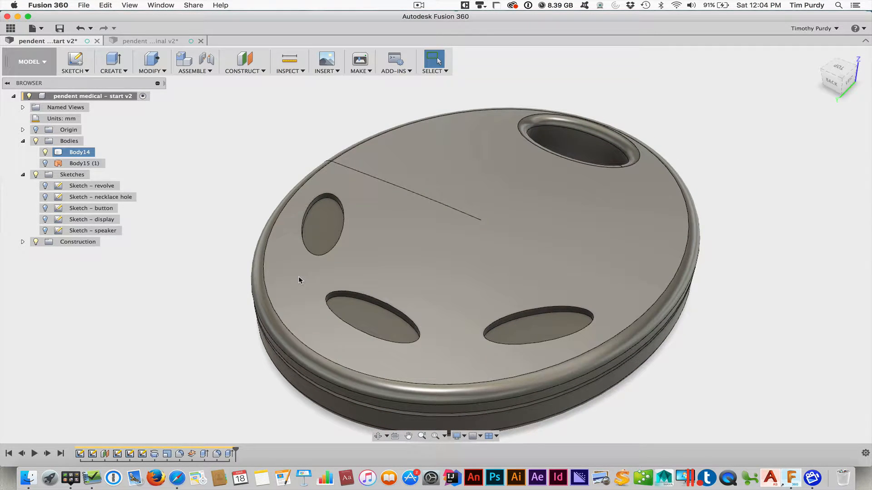
left_click(119, 71)
left_click(119, 90)
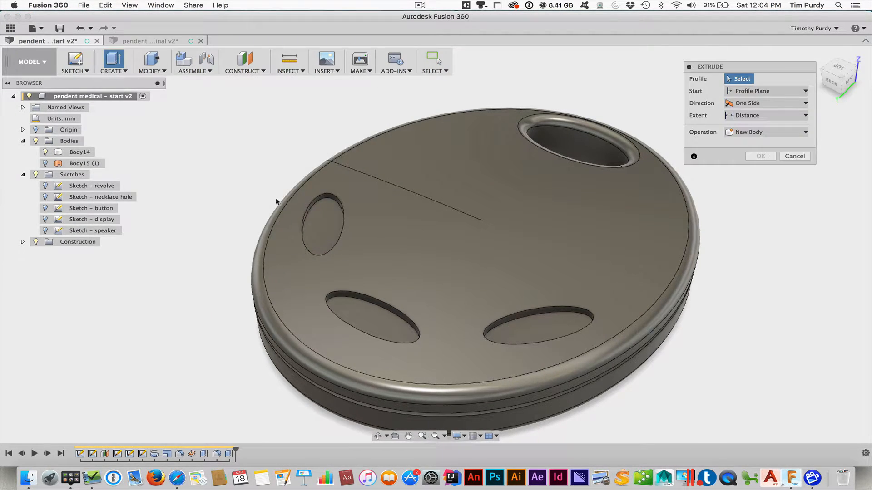
left_click(329, 234)
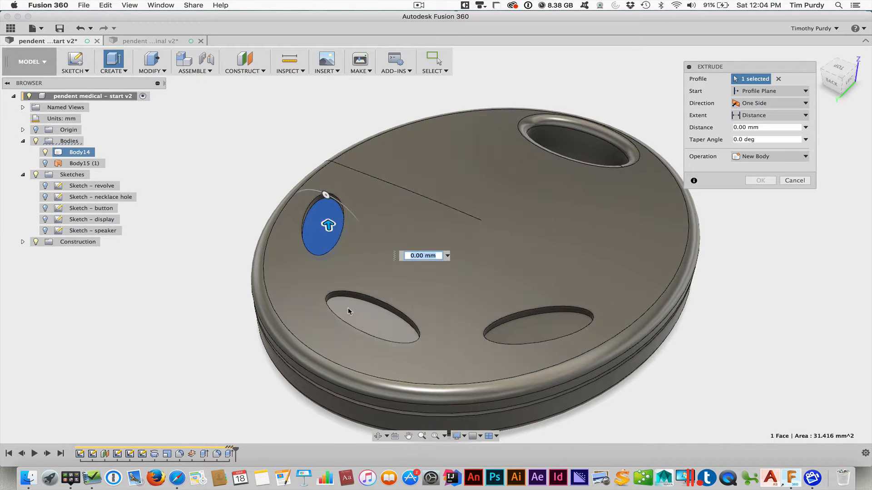
left_click(359, 313)
left_click(536, 323)
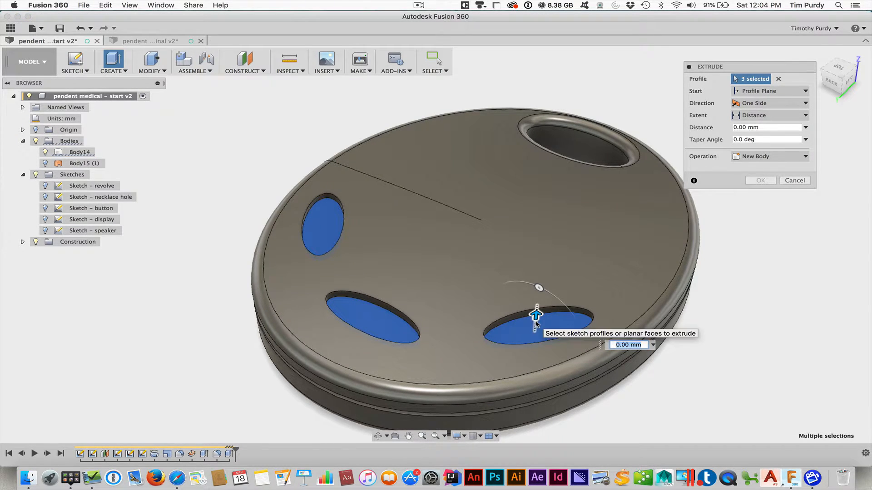
left_click_drag(536, 320, 537, 302)
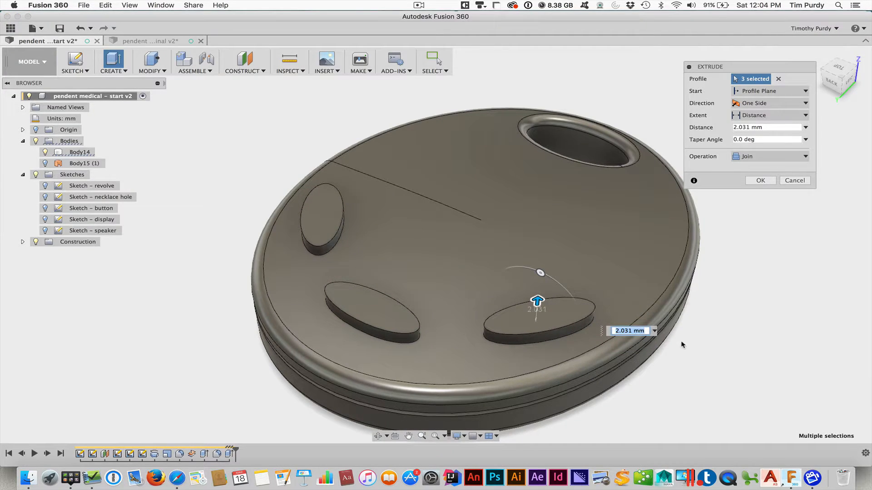
middle_click_drag(685, 338, 697, 313, "shift")
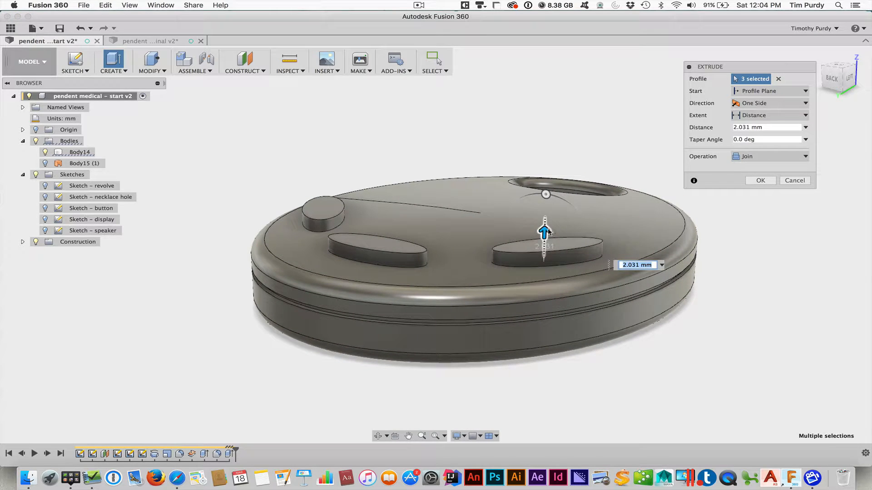
left_click_drag(548, 232, 318, 228)
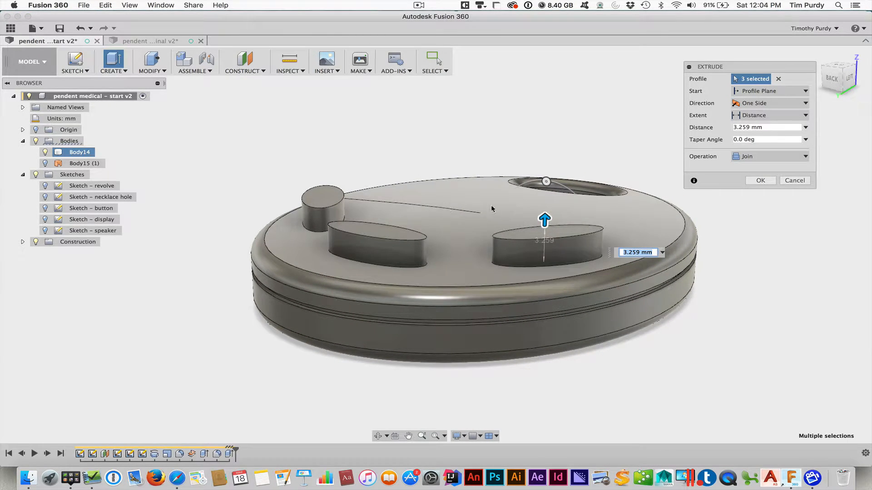
left_click(747, 158)
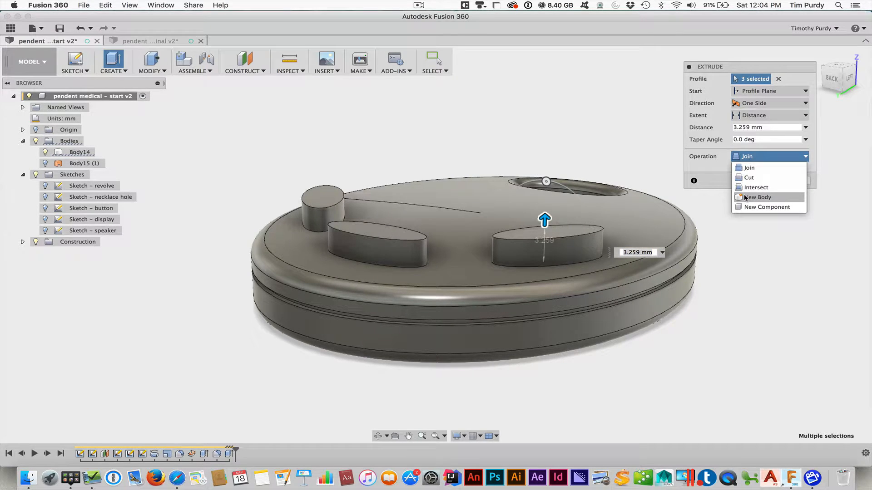
left_click(744, 196)
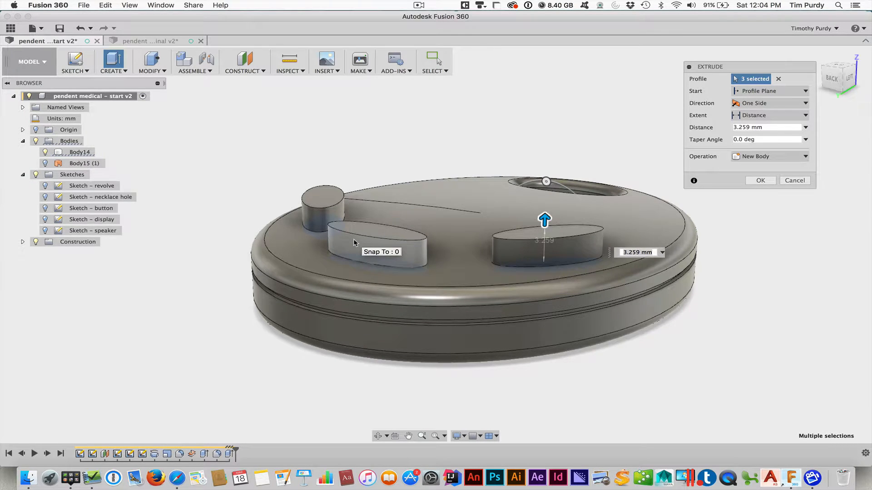
left_click(759, 179)
Step: Show the offset surface body that passes through the three raised buttons
middle_click_drag(759, 211, 742, 220, "shift")
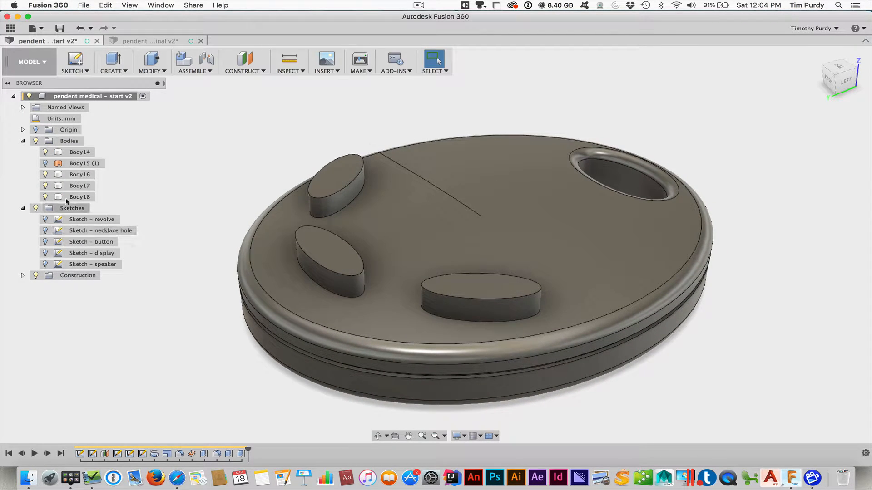
left_click(45, 163)
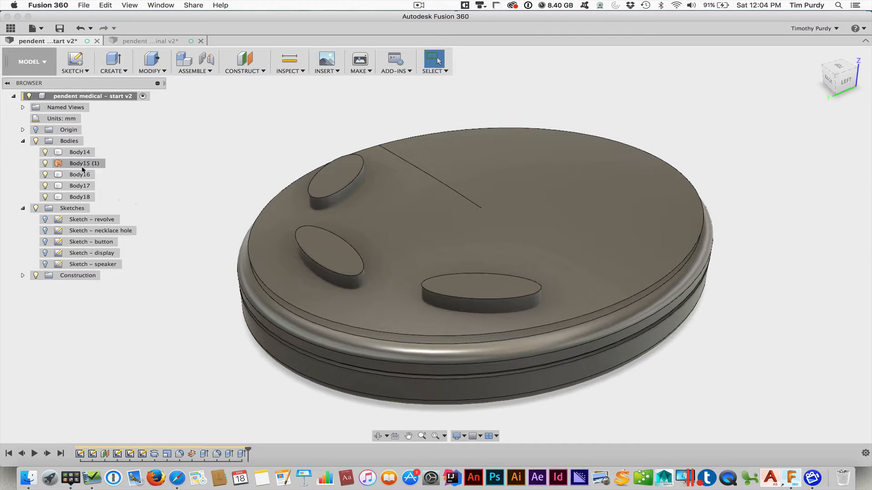
mouse_move(195, 205)
middle_mouse_down("shift")
mouse_move(204, 185)
mouse_move(195, 202)
middle_mouse_up("shift")
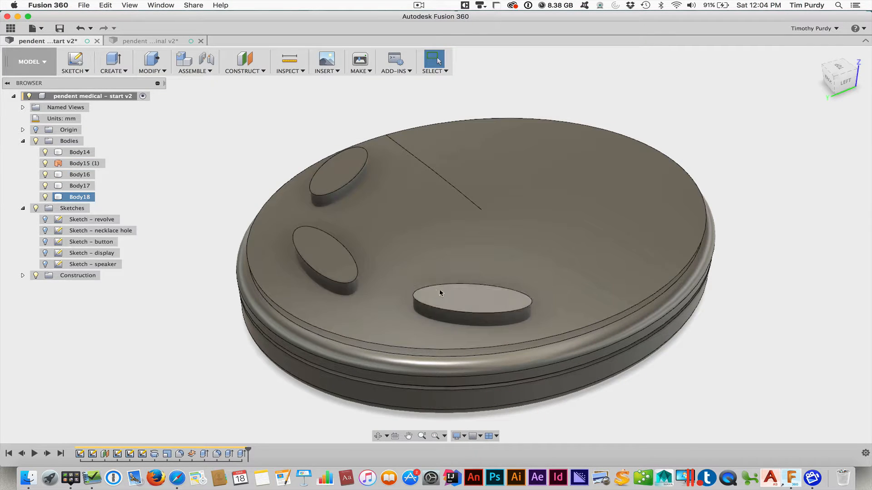
Step: Split the three button bodies with the offset surface as the splitting tool, keeping the splitting tool extended
left_click(148, 71)
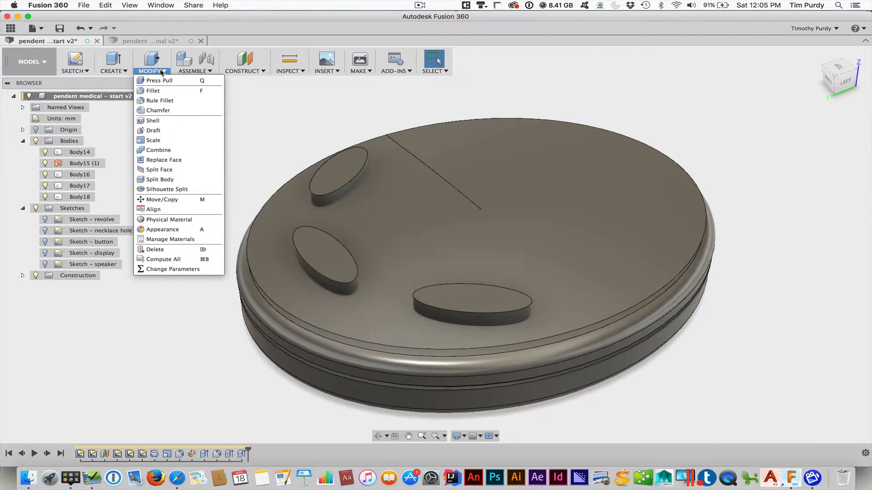
left_click(158, 179)
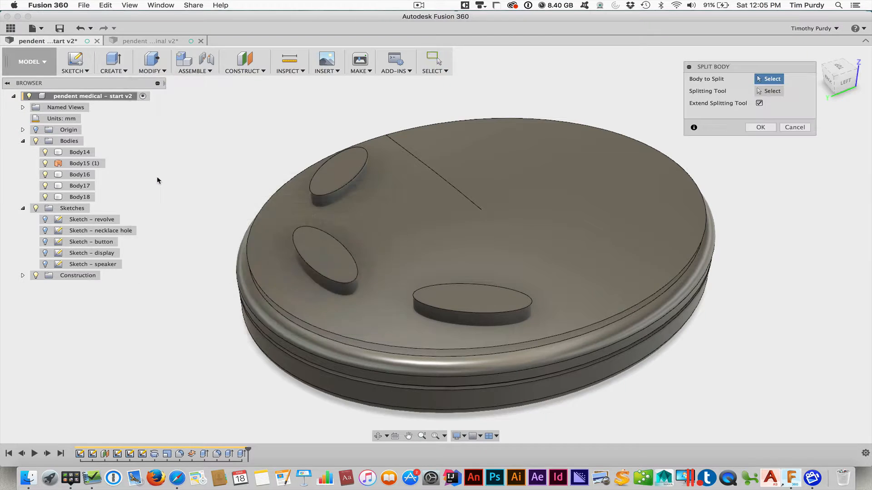
left_click(327, 186)
left_click(319, 241)
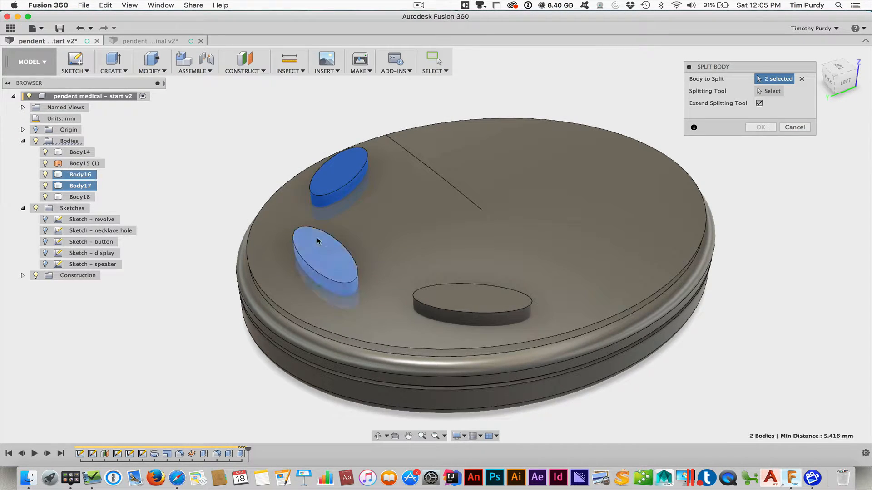
left_click(457, 293)
left_click(765, 90)
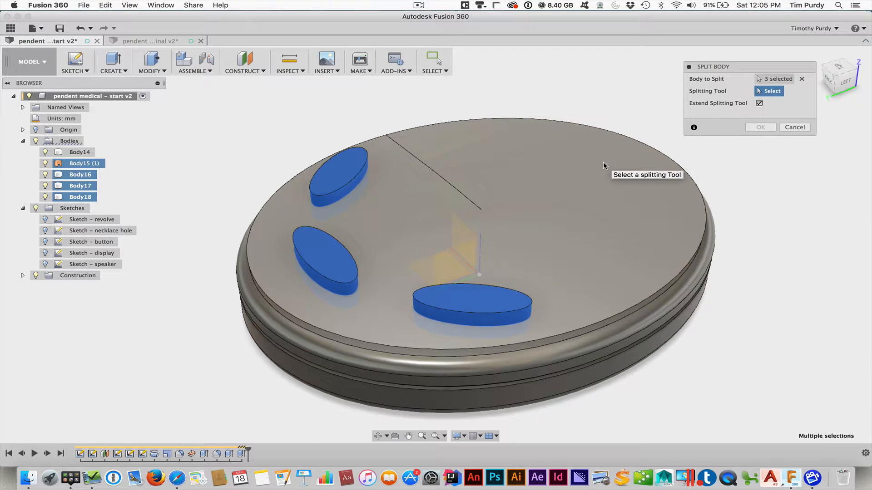
left_click(603, 162)
middle_click_drag(624, 409, 739, 186, "shift")
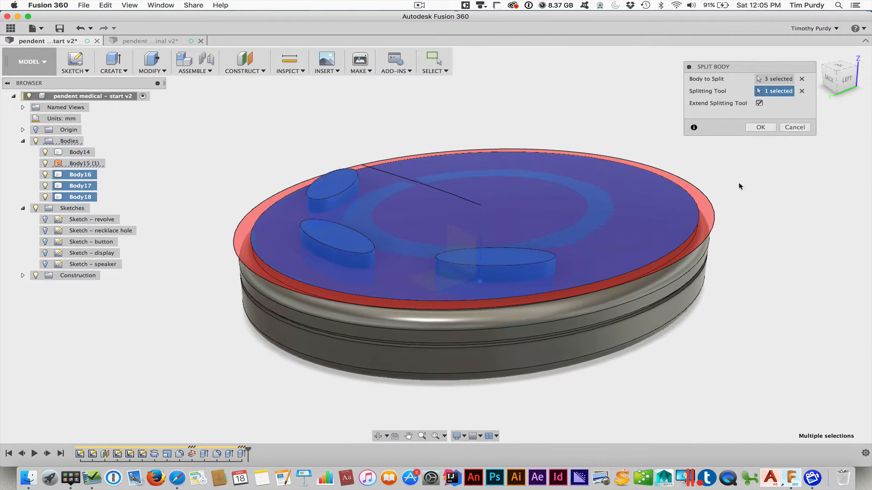
left_click(757, 127)
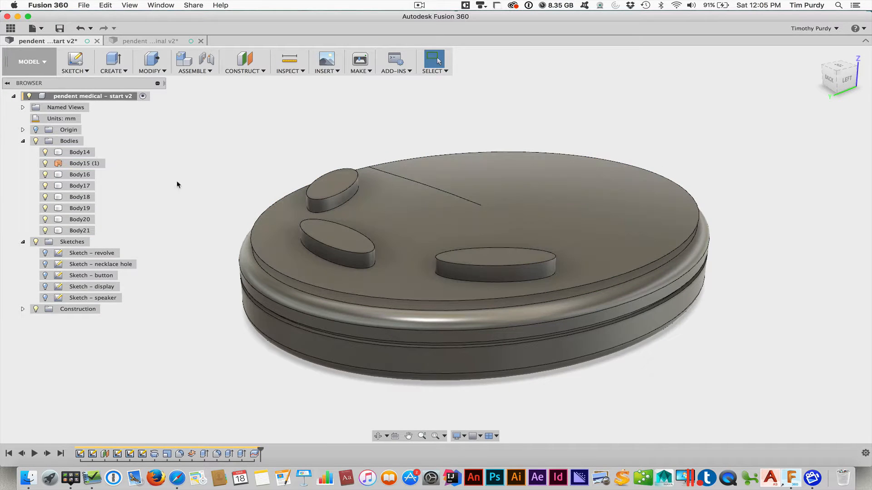
Step: Hide the offset surface and the three upper button pieces, leaving the curved lower pieces shown
left_click(46, 163)
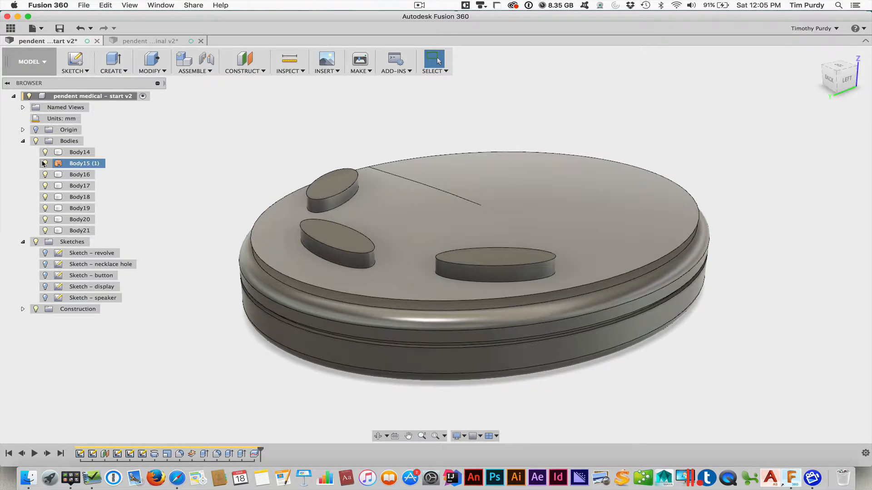
left_click(44, 163)
left_click(317, 192)
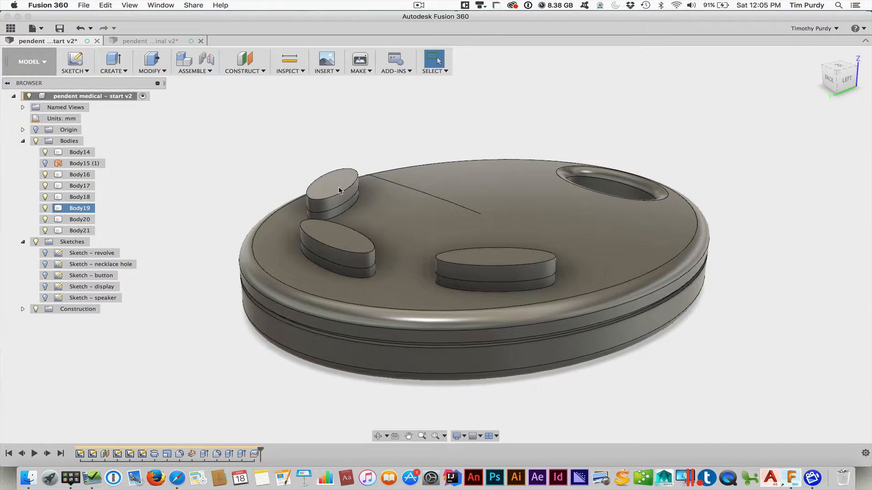
left_click(339, 187)
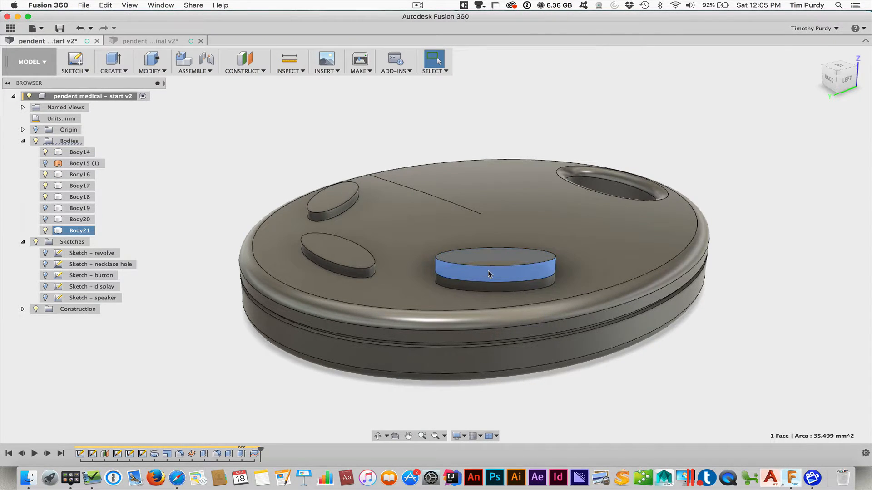
left_click(487, 271)
left_click(44, 230)
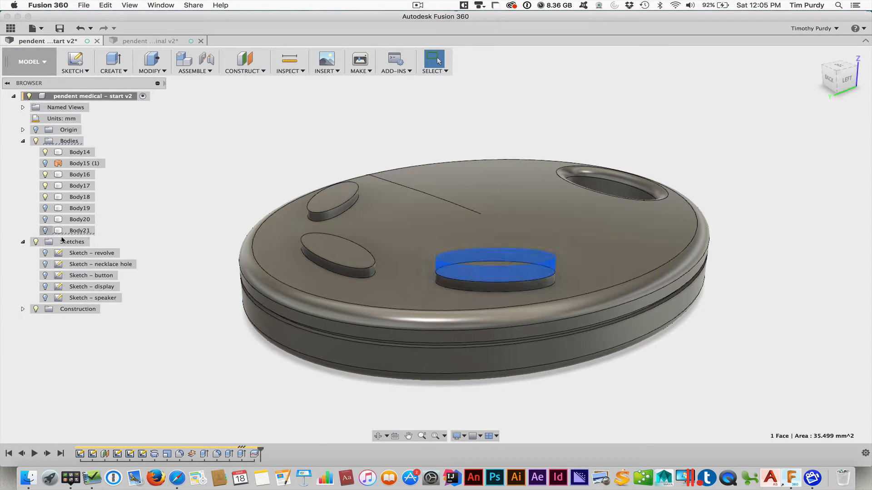
left_click(257, 202)
Step: Fillet the top edges of the three raised buttons with a small constant radius
middle_click_drag(286, 224, 298, 197, "shift")
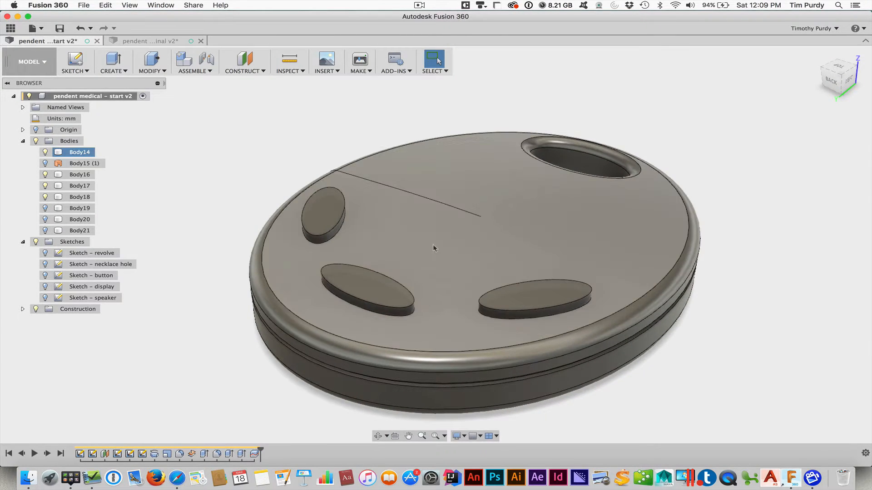
key("f")
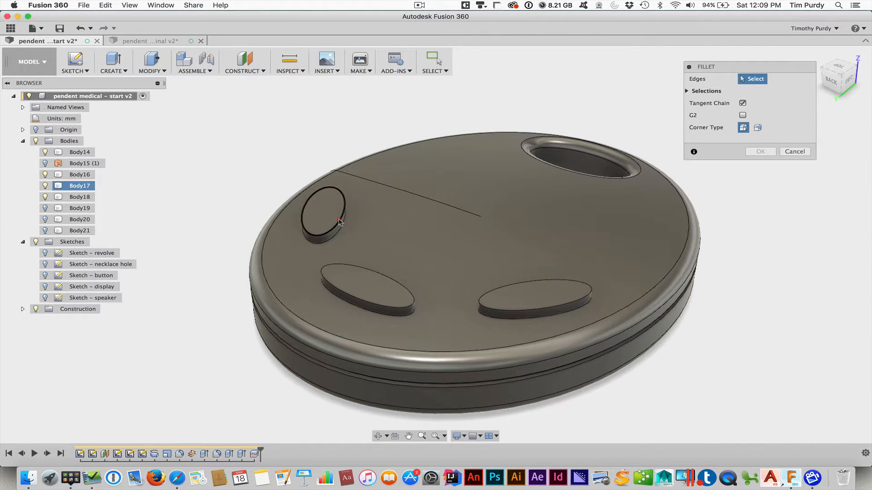
left_click(344, 210)
left_click(345, 265)
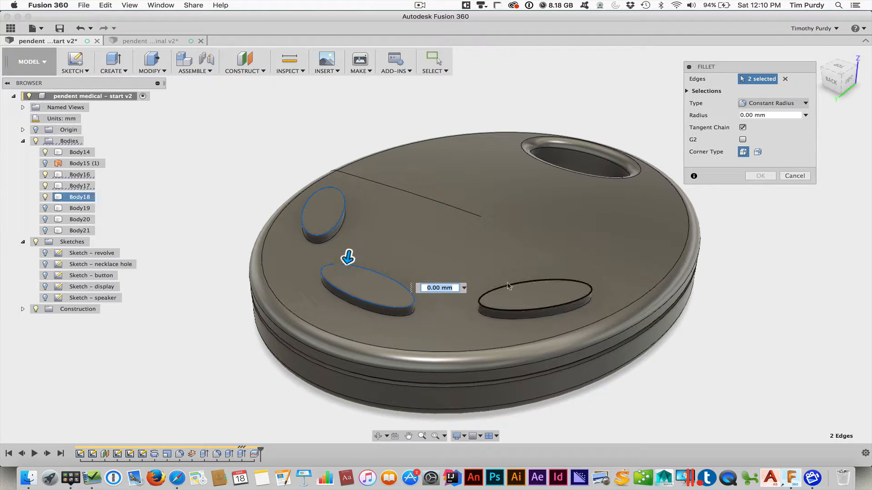
left_click(508, 282)
left_click_drag(509, 280, 506, 282)
left_click(761, 176)
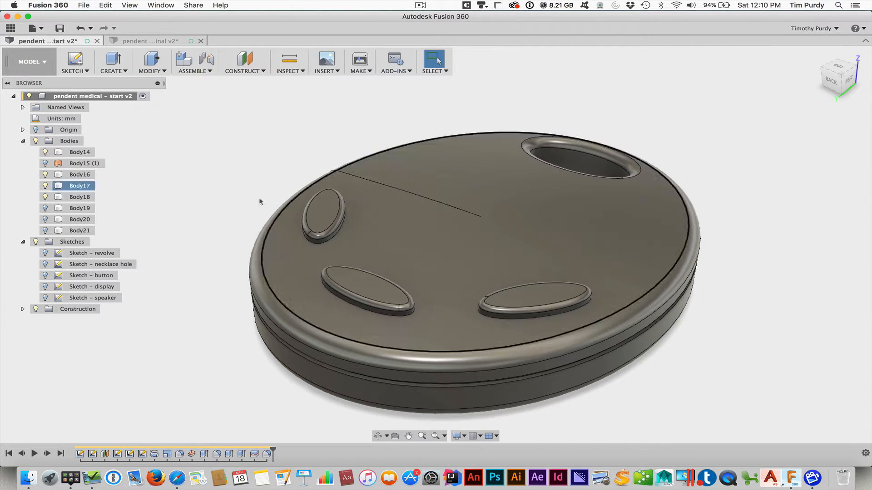
Step: Copy the main pendant body, paste it in place without moving it, and hide the pasted copy
left_click(80, 154)
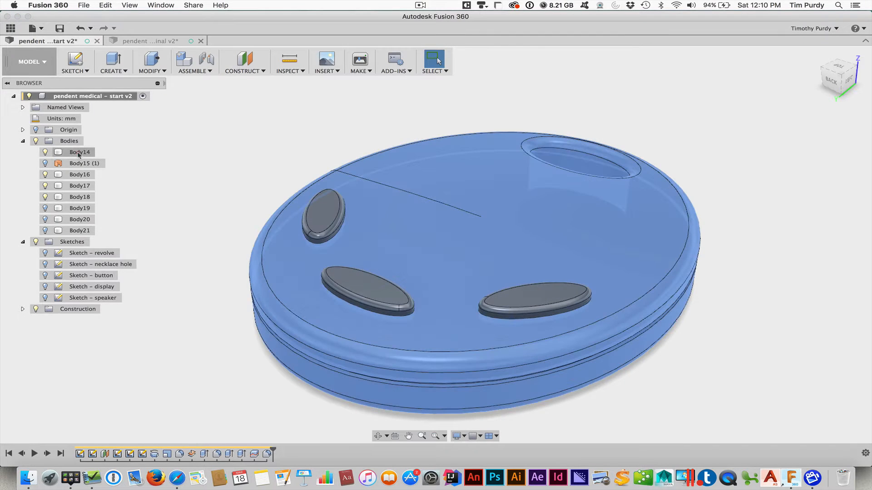
right_click(80, 154)
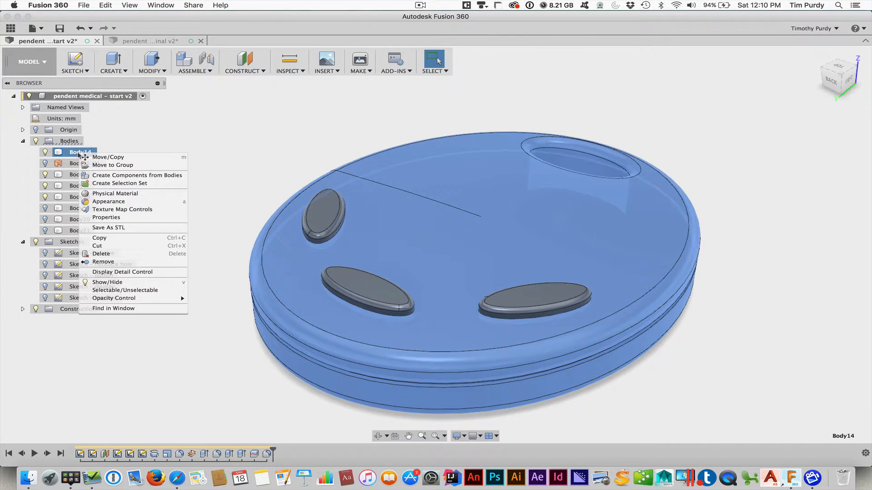
left_click(96, 237)
left_click(69, 142)
right_click(69, 142)
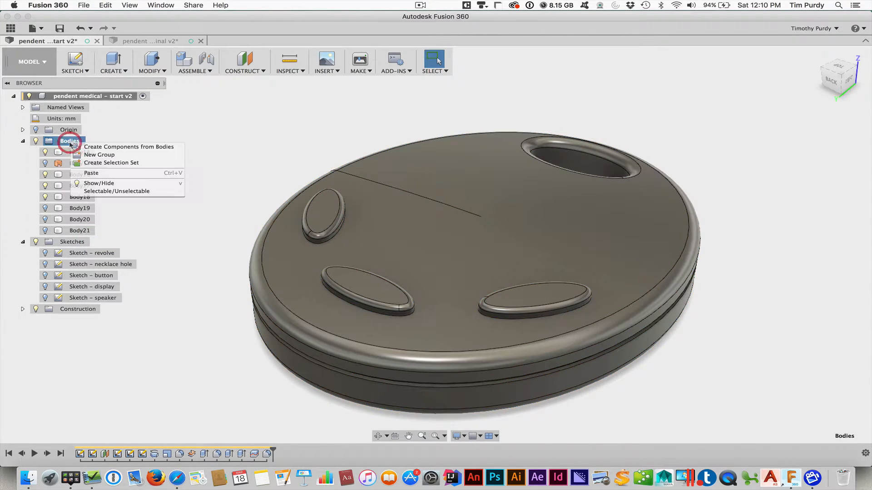
left_click(96, 173)
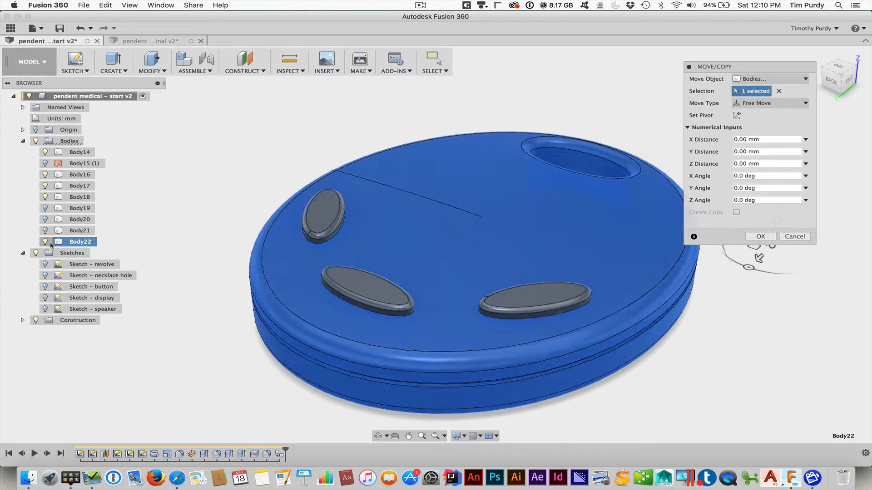
left_click(760, 237)
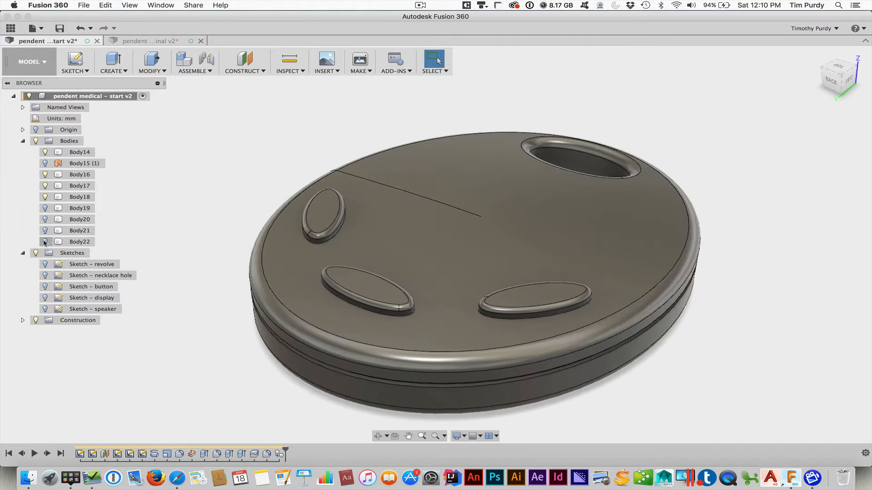
left_click(45, 242)
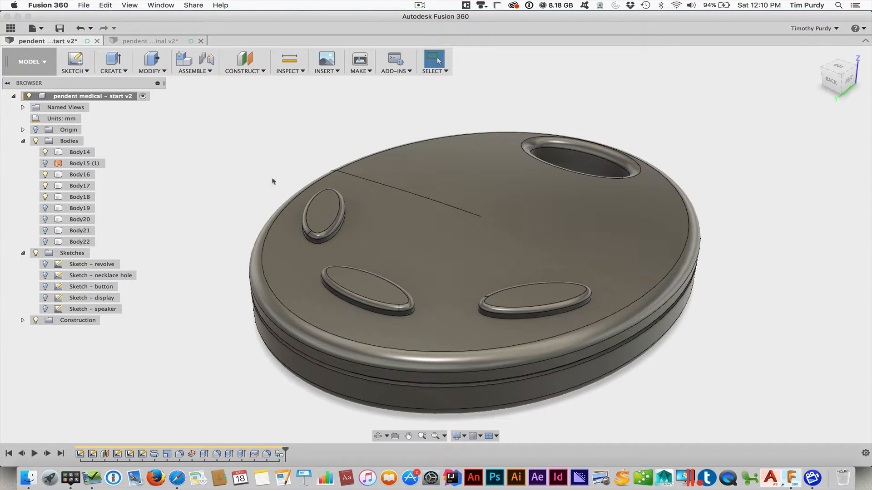
Step: Extrude the rectangular display sketch profile -2.3 mm as a cut into the main pendant body
left_click(88, 297)
left_click(117, 72)
left_click(120, 107)
left_click(415, 176)
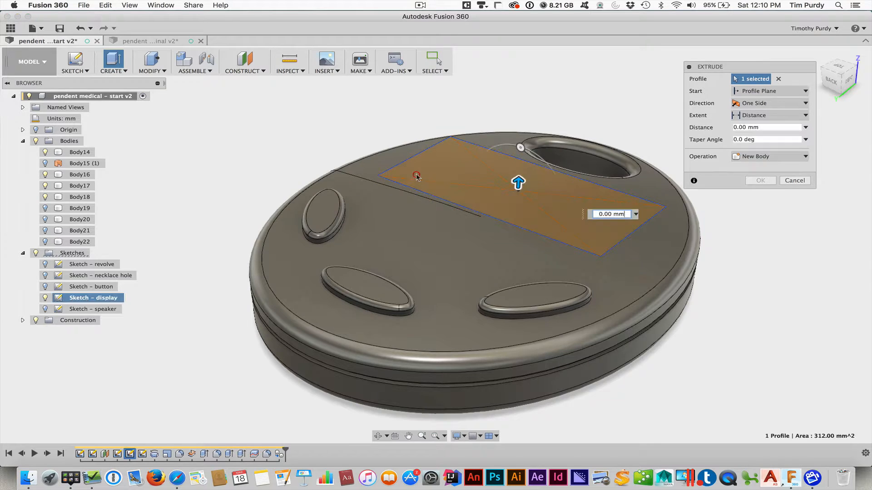
left_click_drag(518, 180, 498, 184)
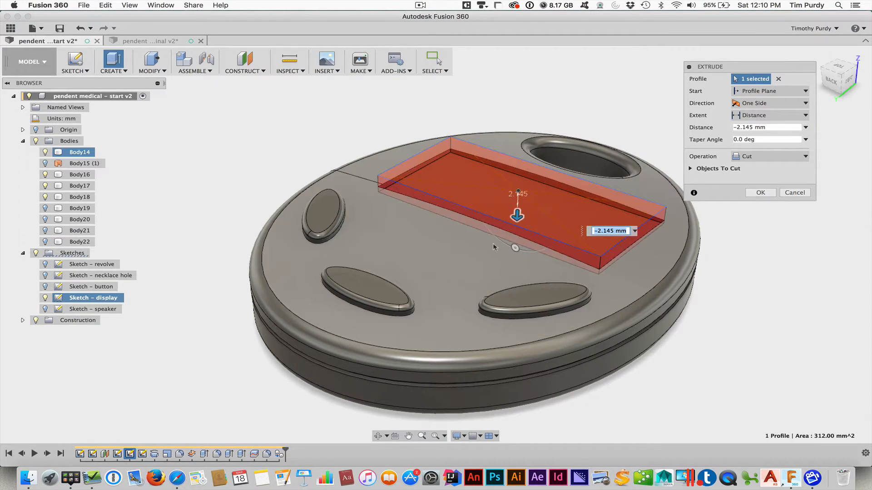
left_click(780, 123)
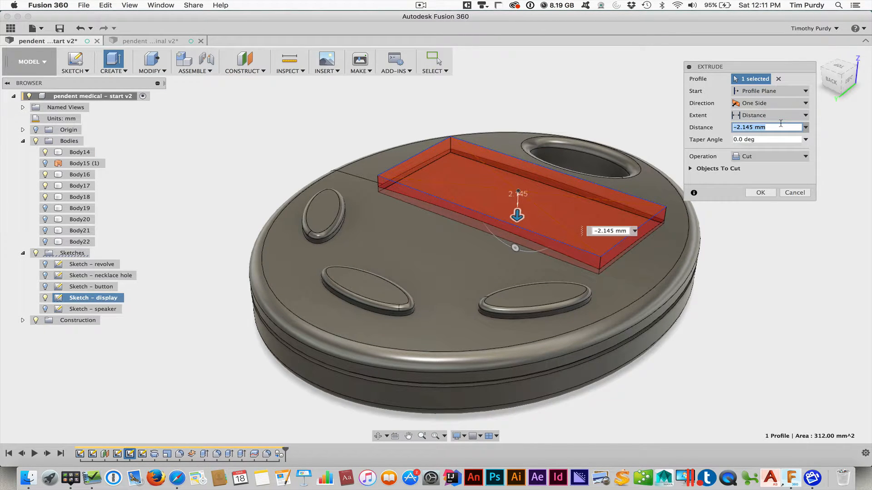
type("-2.3")
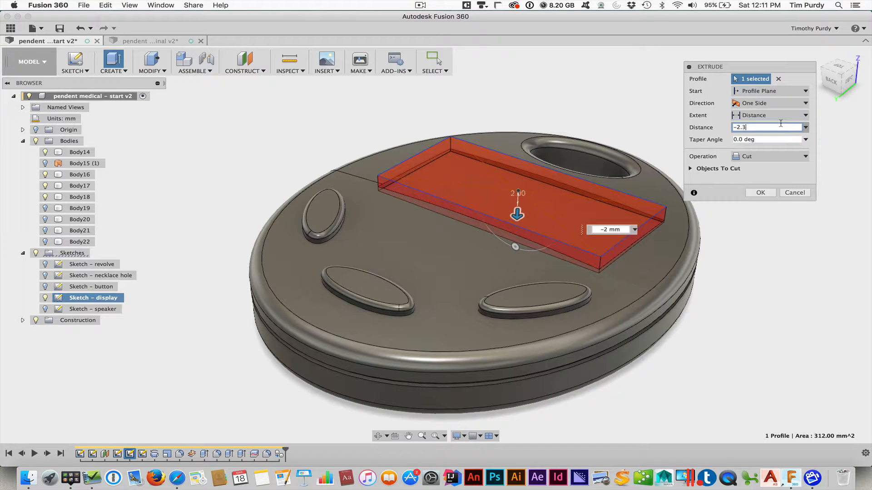
key("Tab")
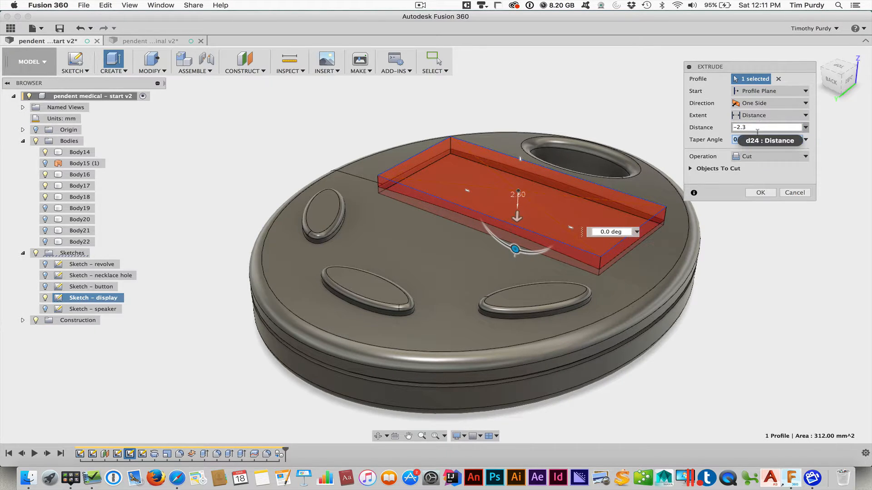
left_click(760, 193)
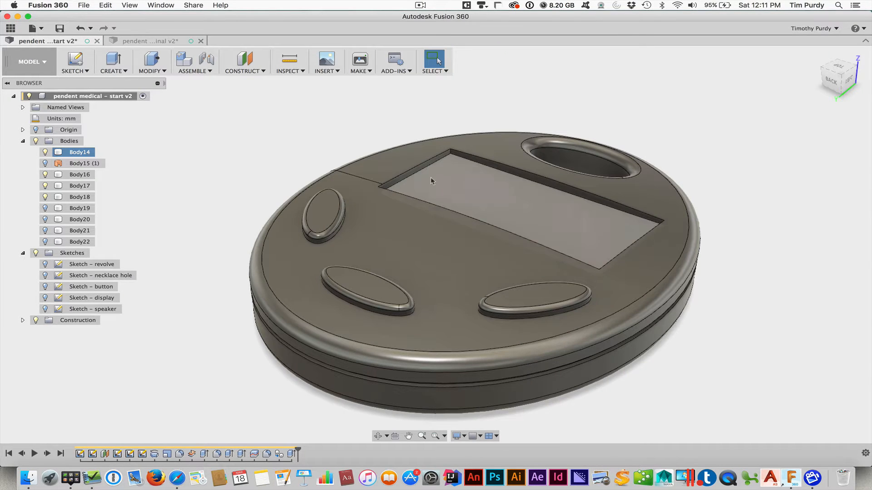
Step: Hide the pendant body with the display recess and show its uncut copy
left_click(45, 152)
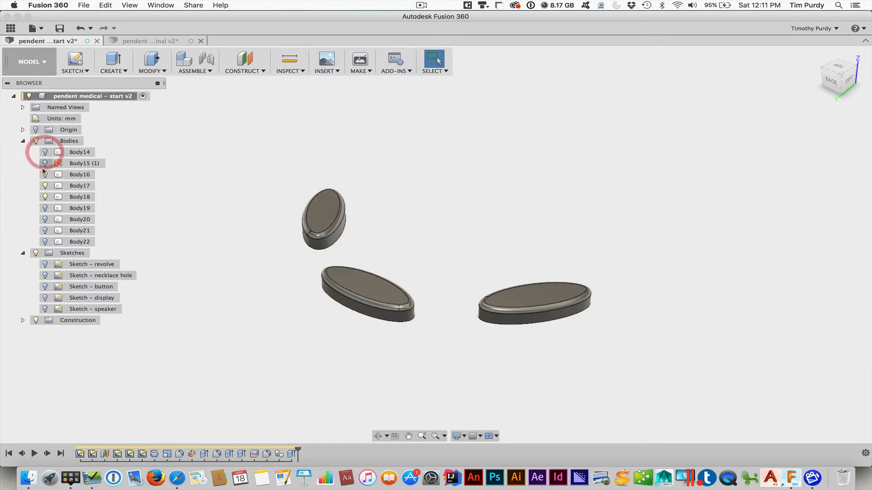
left_click(45, 242)
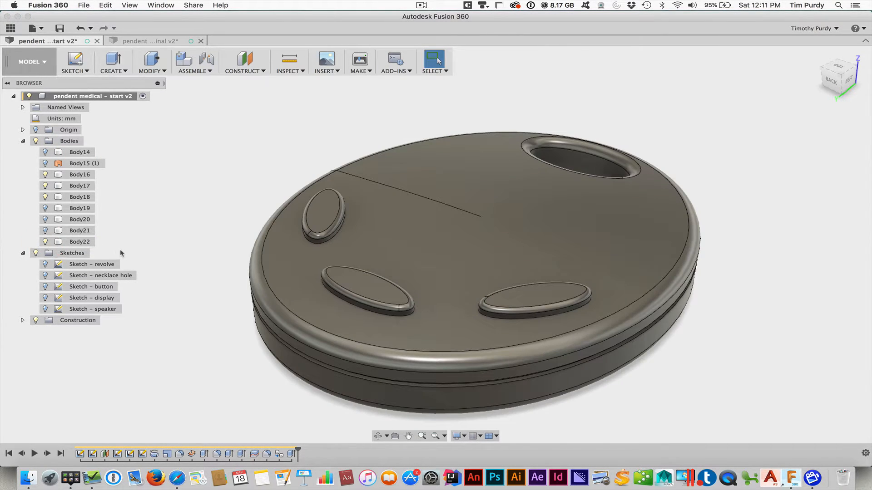
left_click(344, 196)
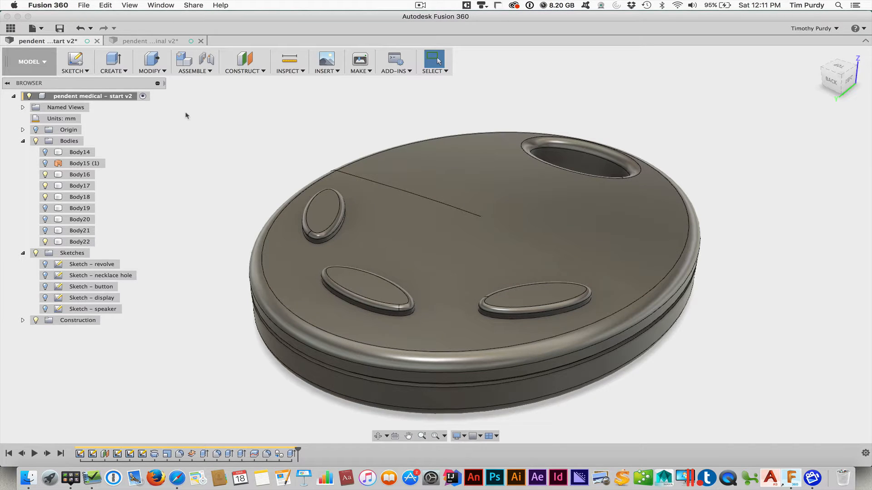
Step: Extrude the display sketch profile -2.3 mm with the Intersect operation on the copied pendant body
left_click(45, 298)
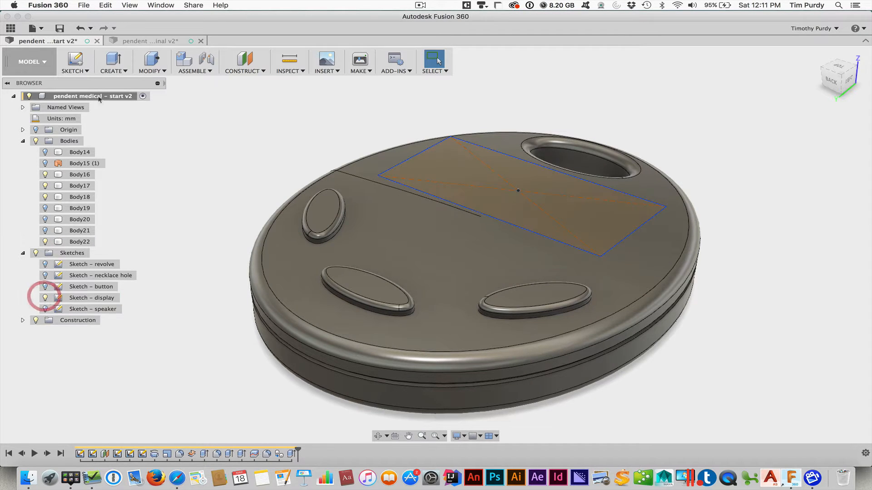
left_click(113, 60)
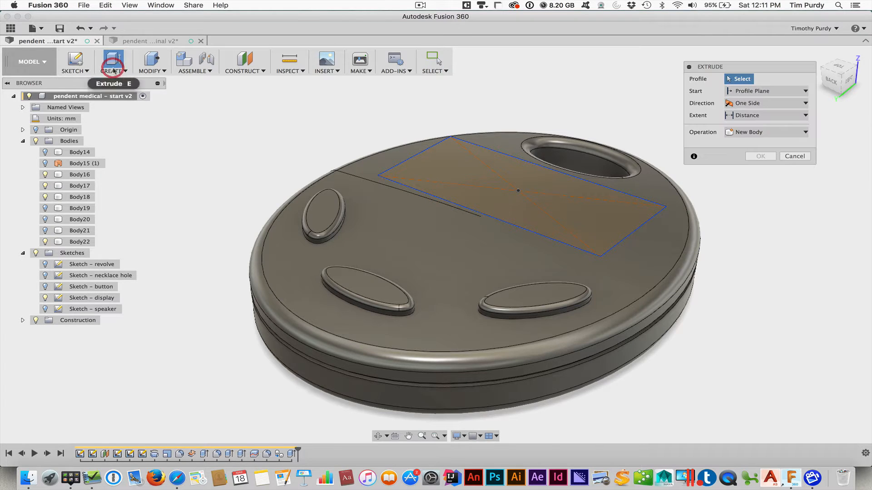
left_click(421, 165)
left_click_drag(517, 185, 516, 196)
left_click(770, 127)
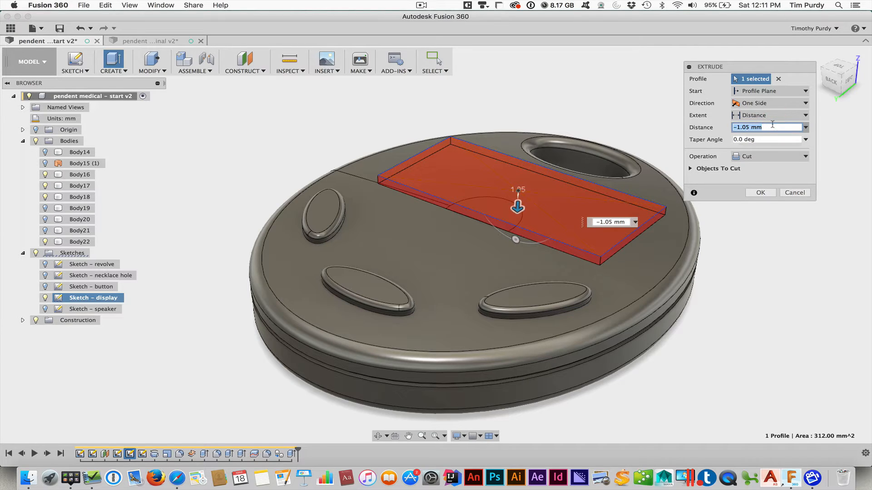
type("-2.3")
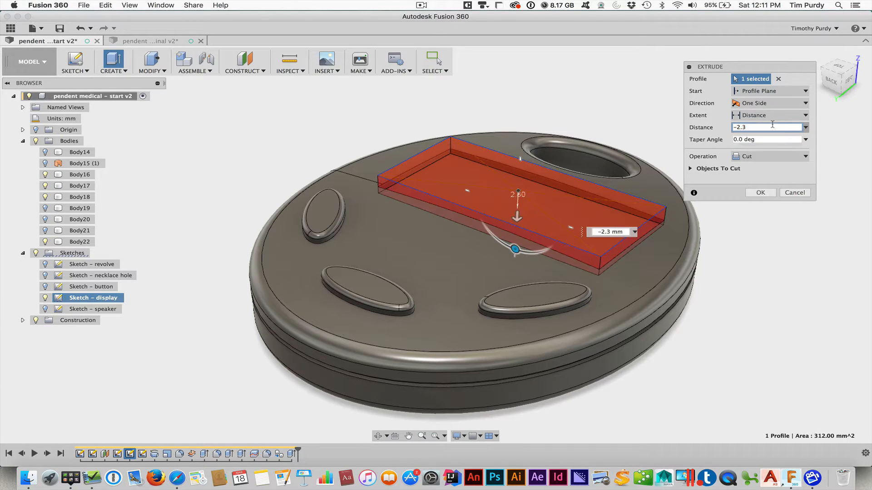
key("Tab")
left_click(747, 157)
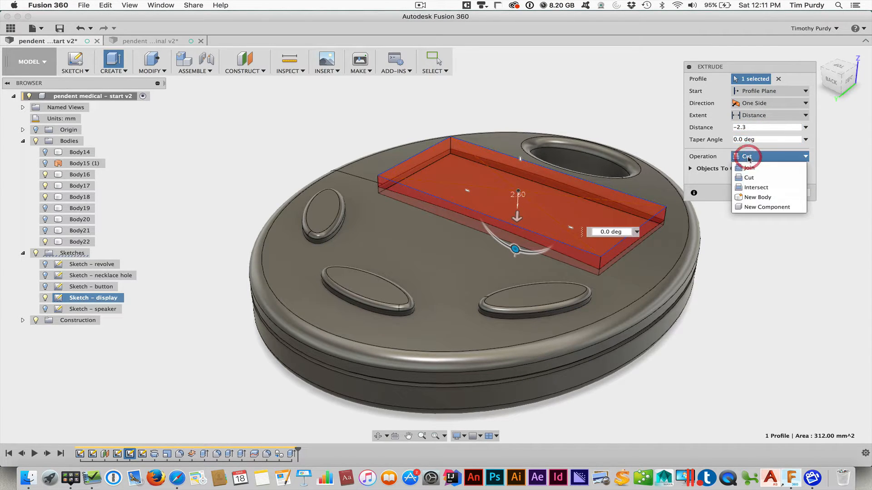
left_click(755, 187)
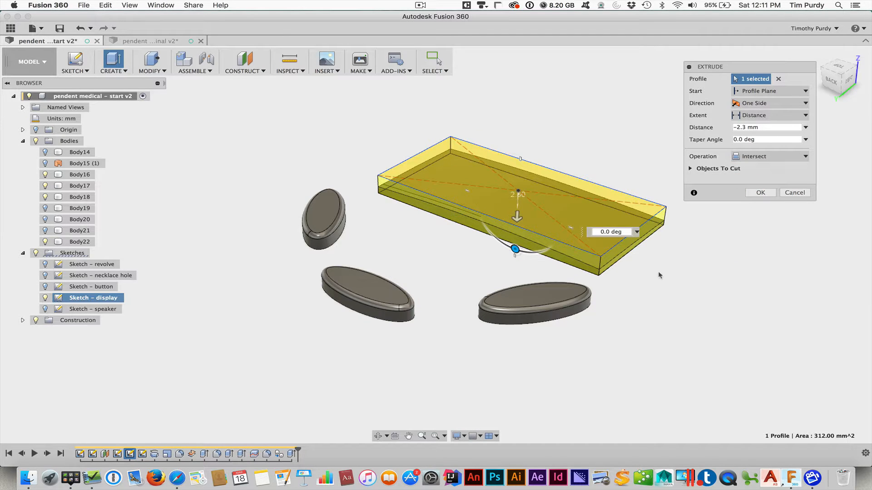
left_click(763, 193)
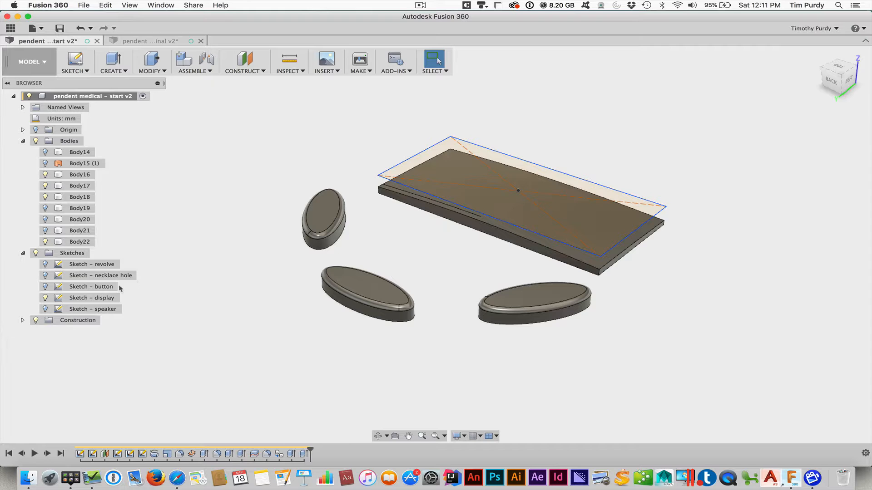
Step: Hide the display sketch and show the main pendant body around the display piece
left_click(46, 299)
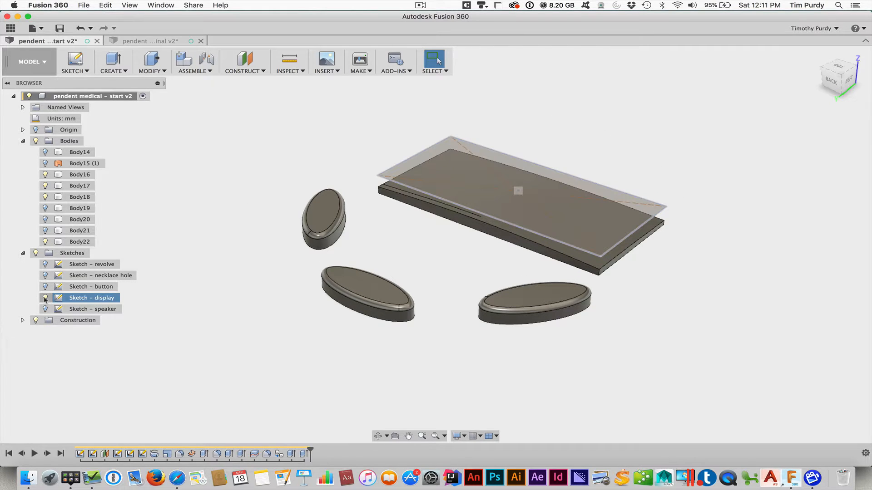
left_click(45, 298)
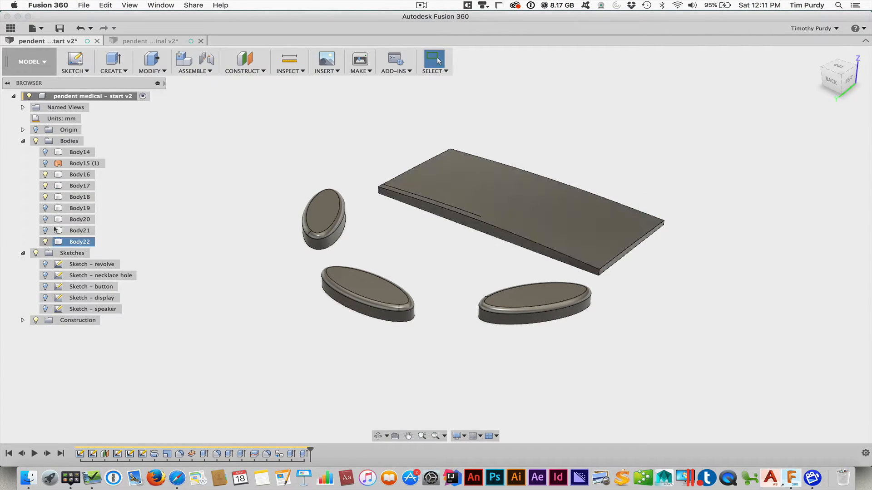
left_click(44, 152)
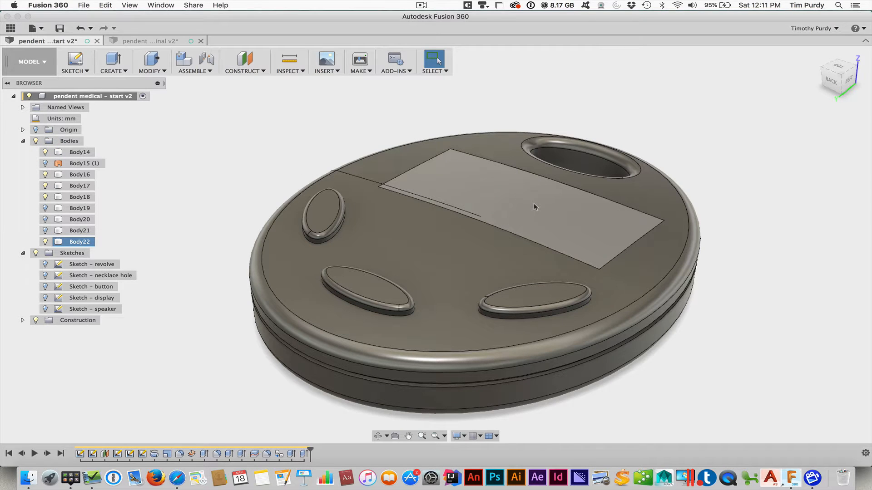
Step: Create a section analysis of the pendant on the YZ origin plane at 0 mm distance
middle_click_drag(285, 135, 263, 127, "shift")
left_click(293, 73)
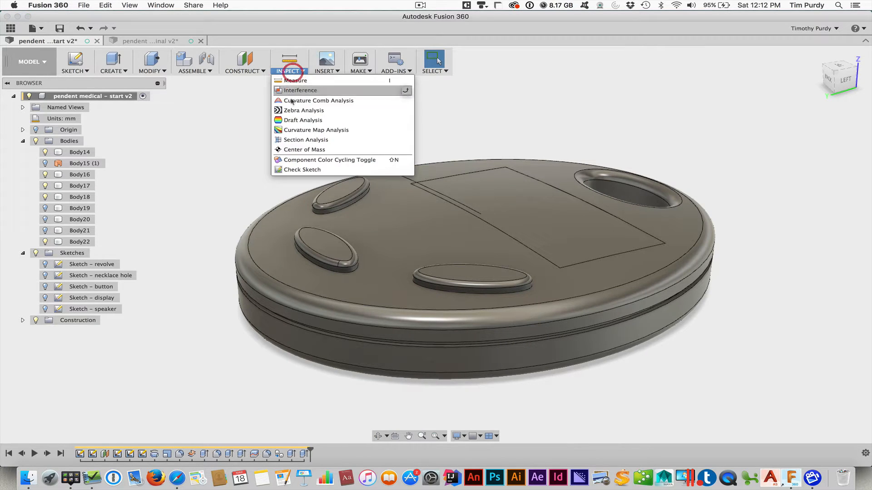
left_click(300, 140)
left_click(23, 130)
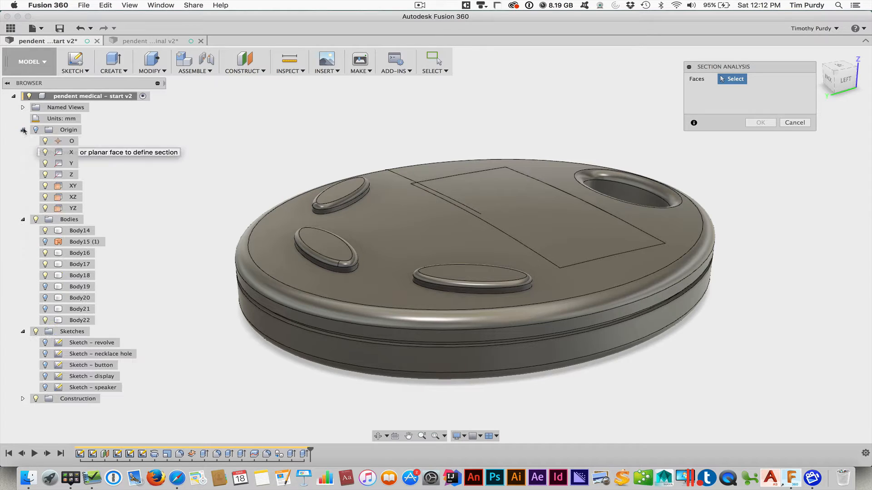
left_click(73, 208)
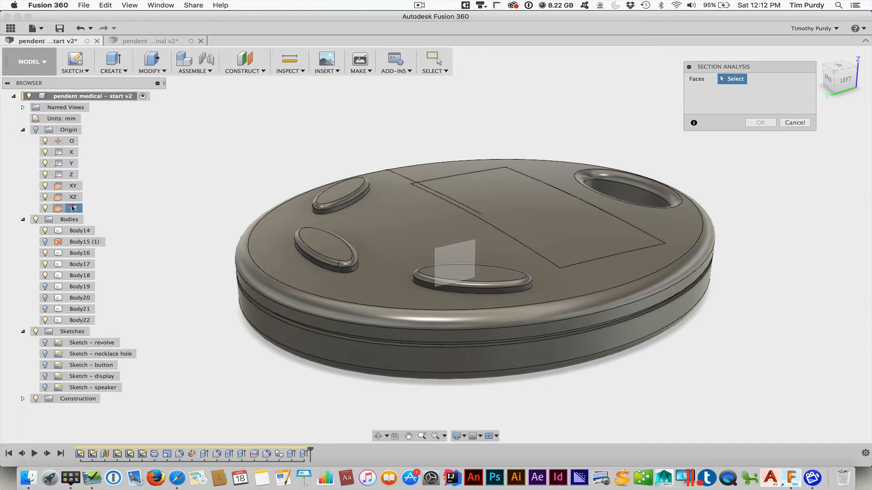
left_click(73, 208)
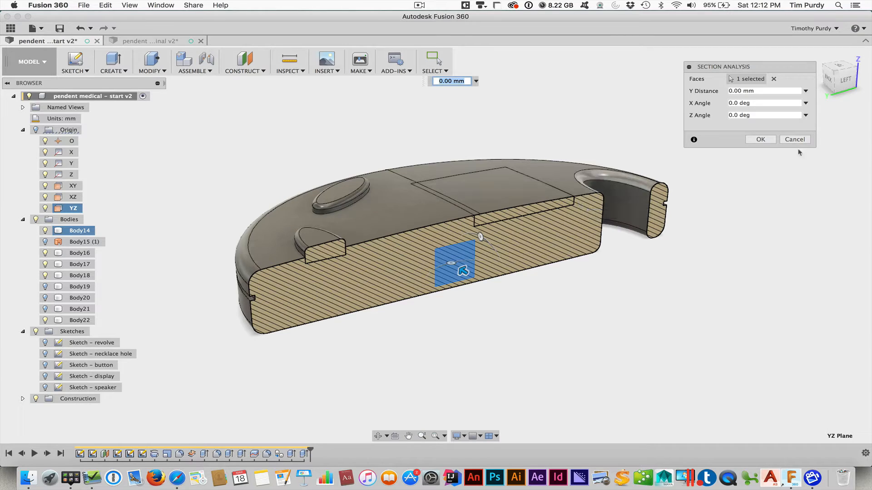
left_click(757, 141)
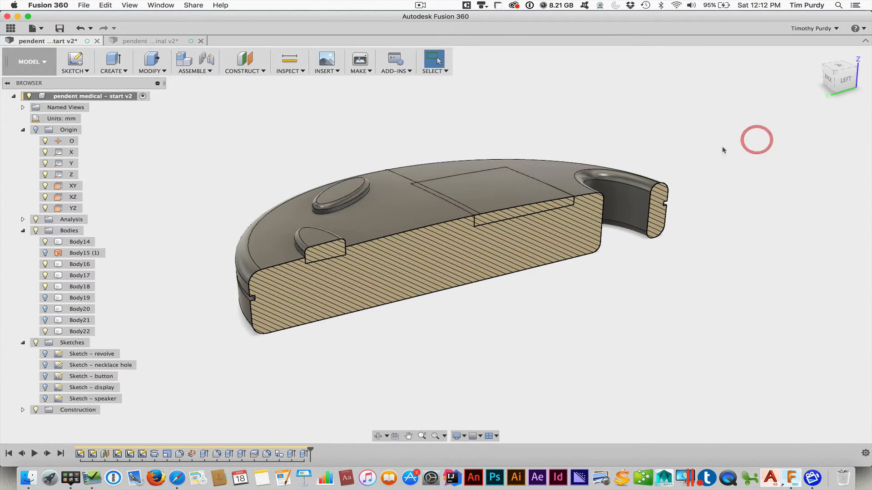
left_click(23, 131)
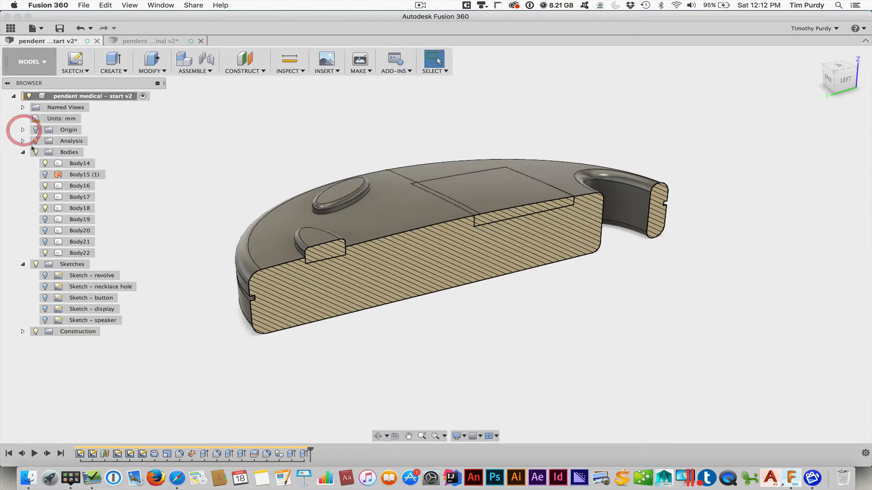
Step: Turn off the section analysis and show the speaker sketch above the pendant's top face
left_click(35, 141)
middle_click_drag(217, 170, 230, 186, "shift")
left_click(230, 185)
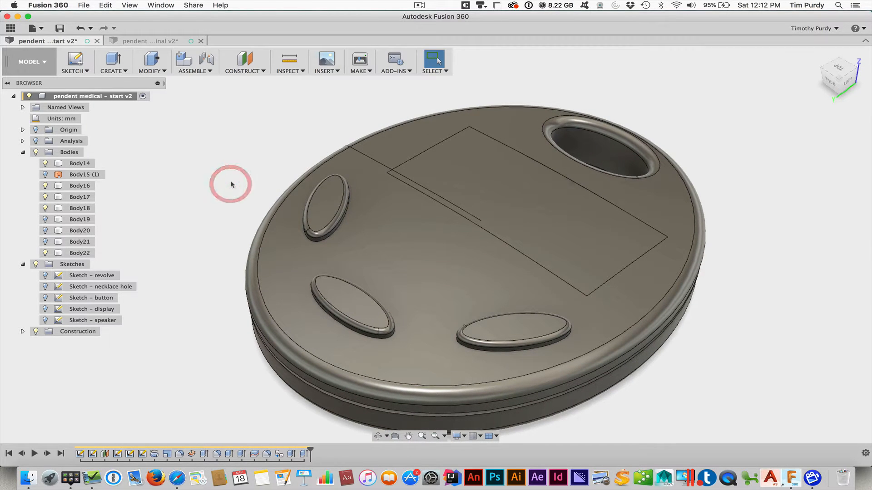
left_click(104, 320)
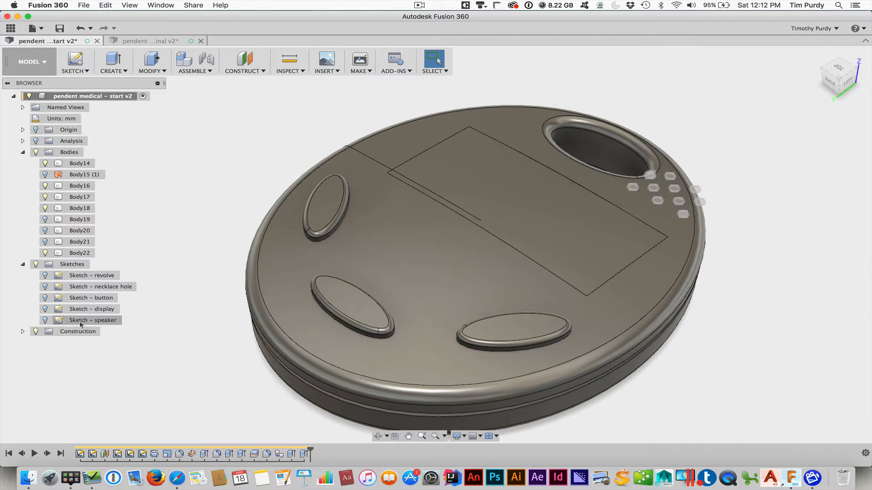
left_click(44, 320)
Step: Move the speaker circle pattern to the opposite side of the necklace hole, with its corner circle at about X 12.7, Y -12.5 mm
middle_click_drag(756, 250, 759, 269, "shift")
left_click(837, 75)
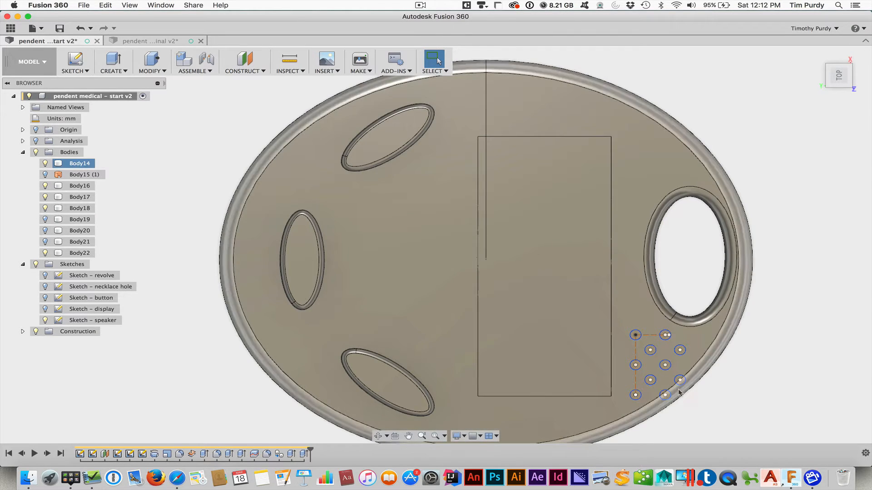
mouse_move(637, 335)
left_mouse_down()
mouse_move(625, 126)
mouse_move(623, 136)
left_mouse_up()
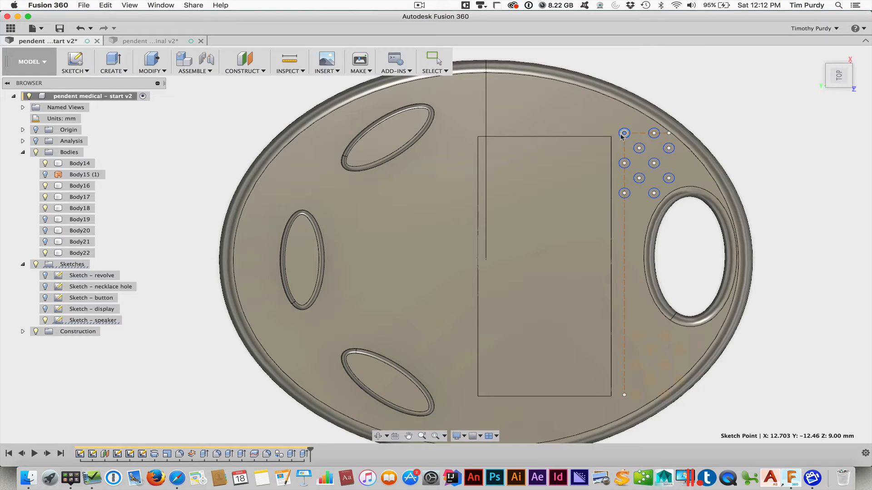
left_click_drag(621, 136, 622, 135)
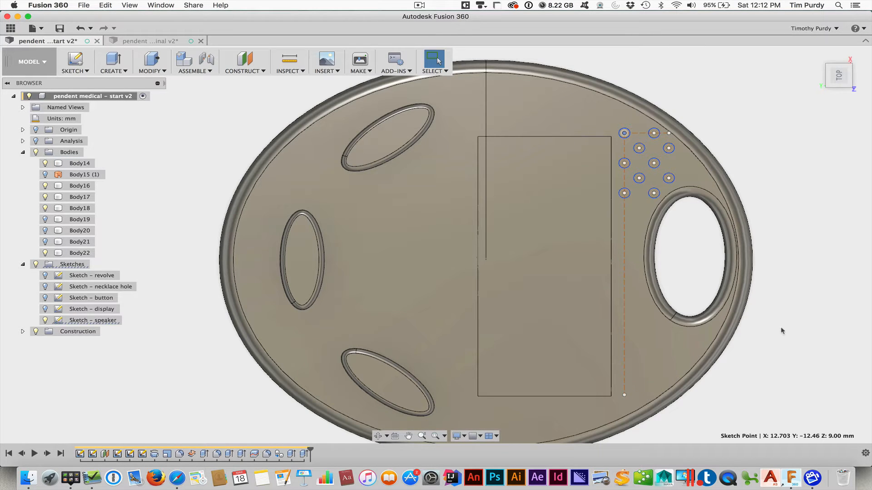
Step: Set up a cut extrusion of about -1.7 mm from nine speaker circles, leaving out the end-row circle nearest the necklace hole
middle_click_drag(775, 185, 802, 132, "shift")
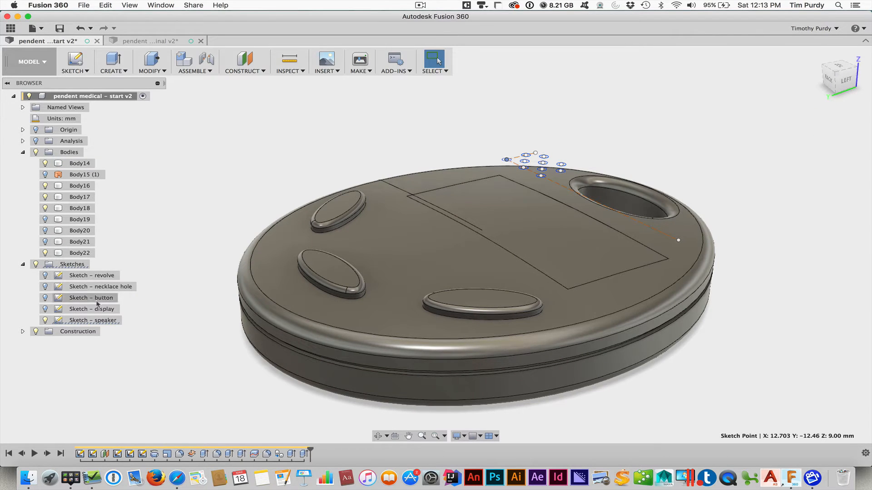
scroll(558, 147, "up", 10)
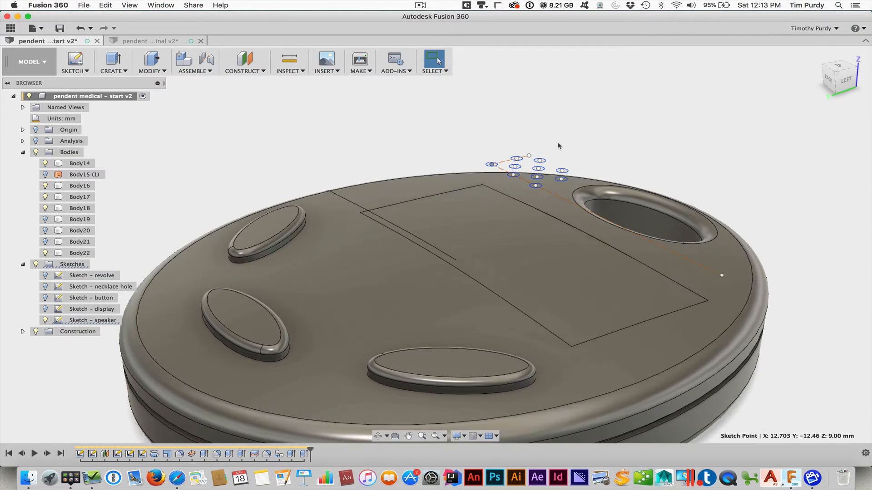
left_click(112, 66)
left_click(114, 90)
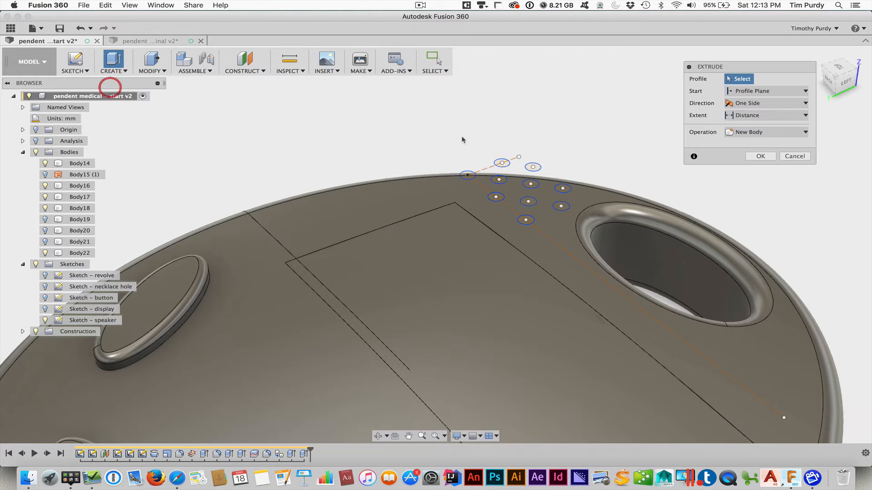
left_click(468, 174)
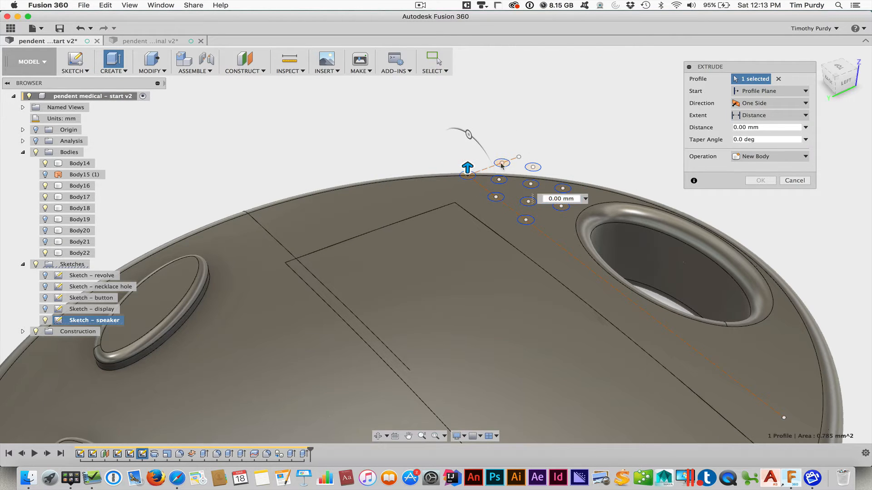
left_click(533, 168)
left_click(498, 180)
left_click(496, 197)
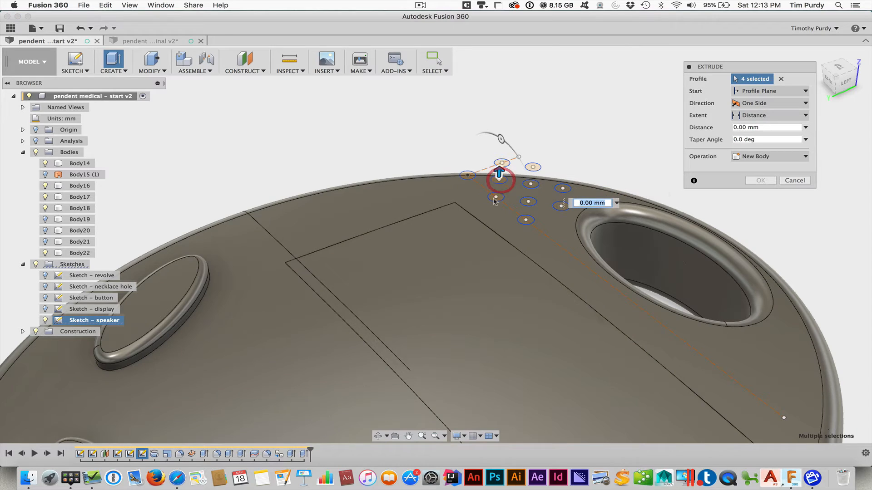
left_click(495, 198)
left_click(526, 217)
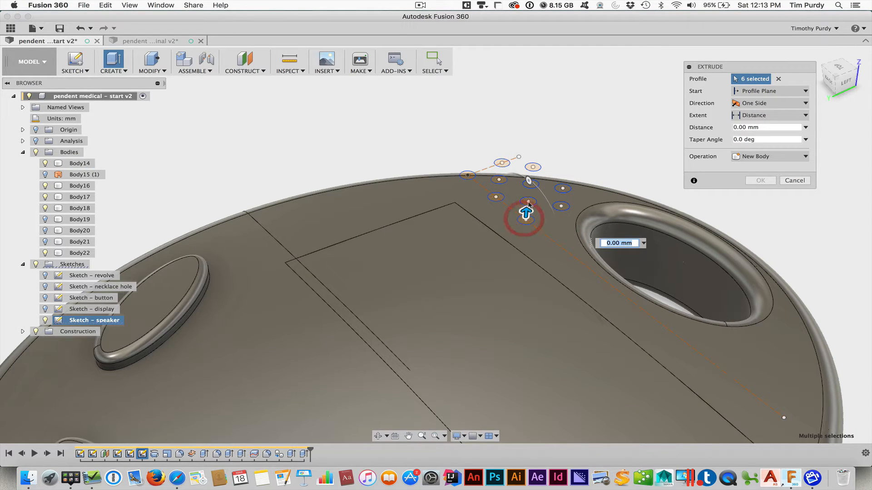
left_click(529, 201)
left_click(531, 184)
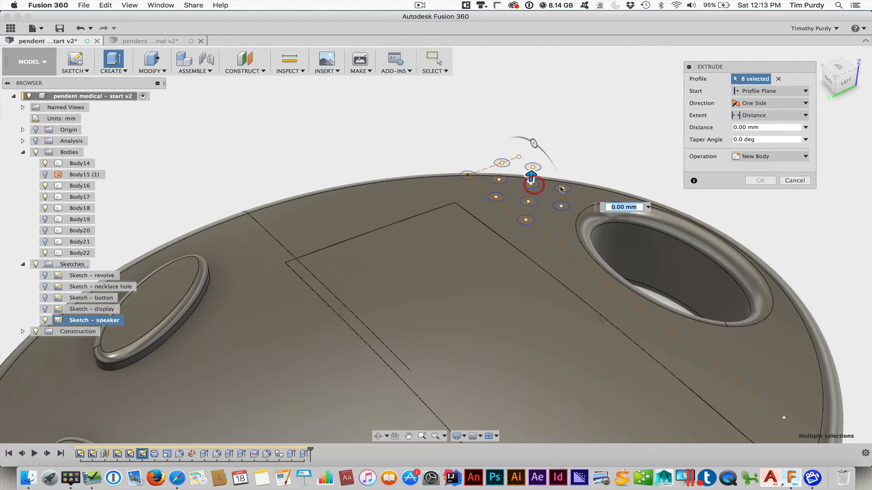
left_click(563, 190)
left_click_drag(560, 183, 561, 213)
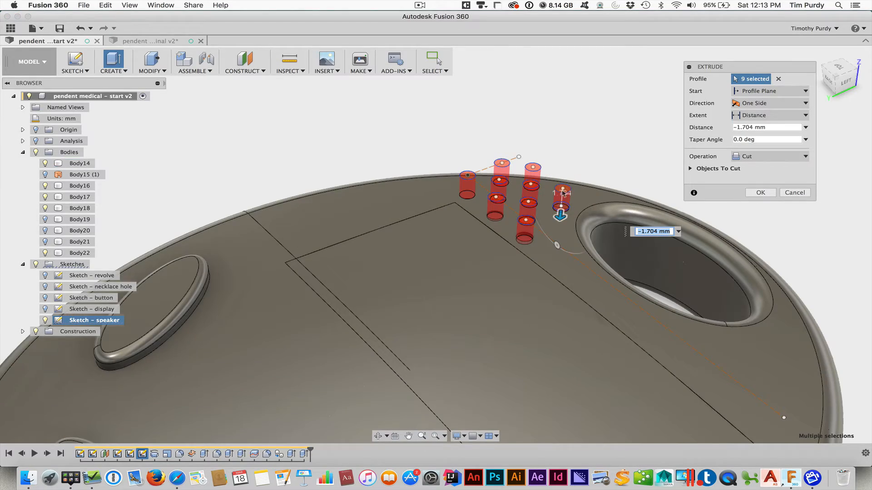
middle_click_drag(567, 247, 568, 227, "shift")
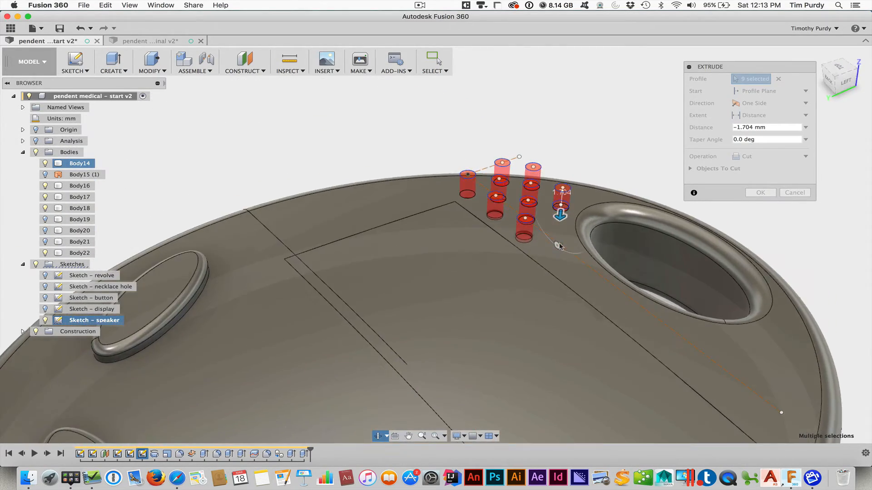
scroll(566, 149, "up", 5)
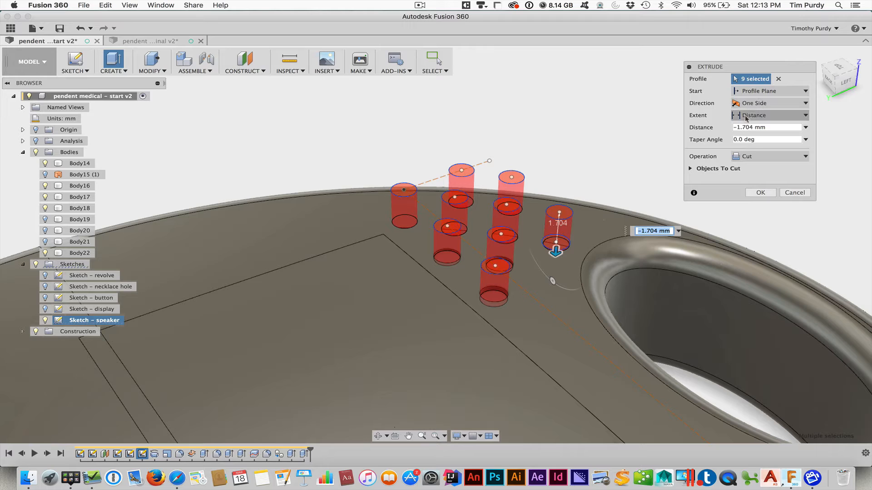
Step: Try to end the speaker-hole extrusion at the pendant's top face with the To Object extent
left_click(748, 92)
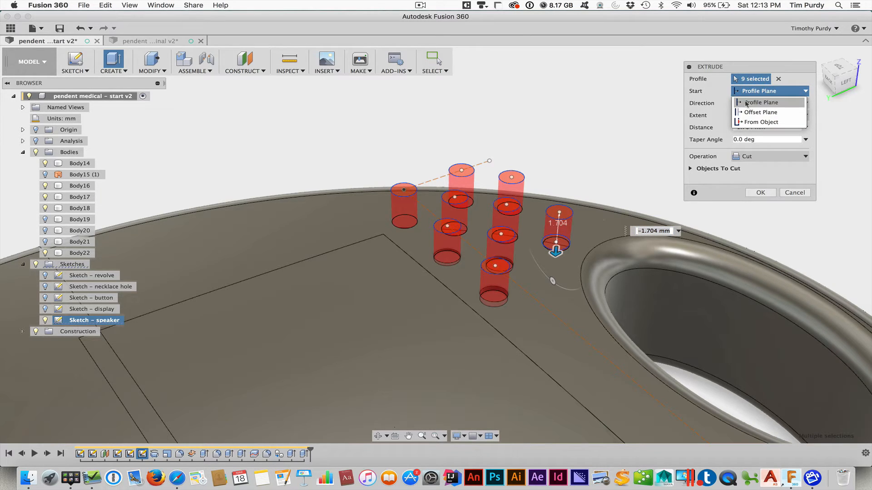
left_click(631, 82)
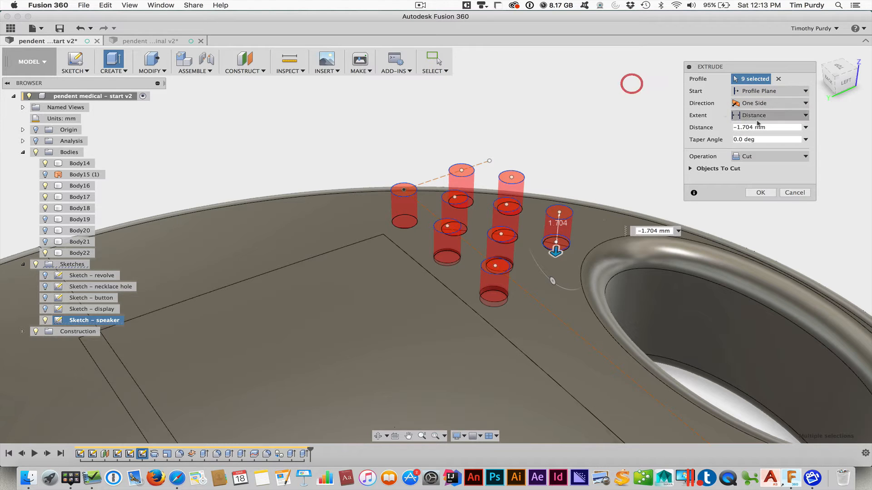
left_click(761, 115)
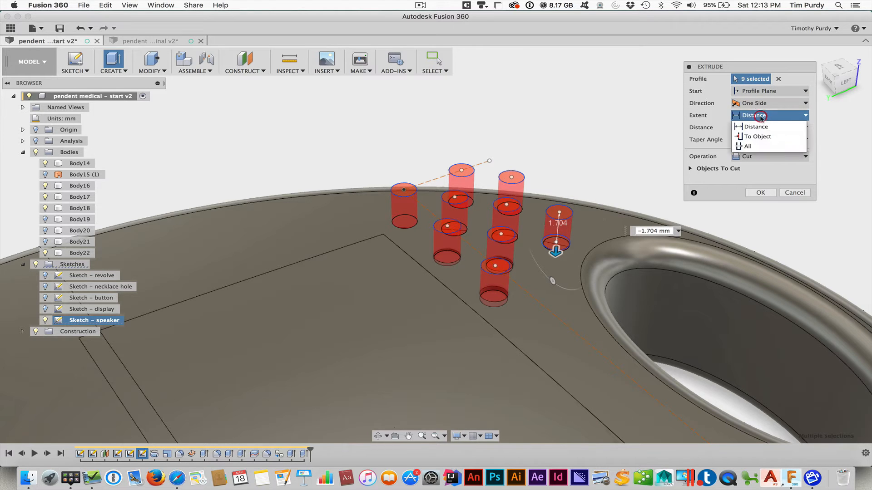
left_click(761, 136)
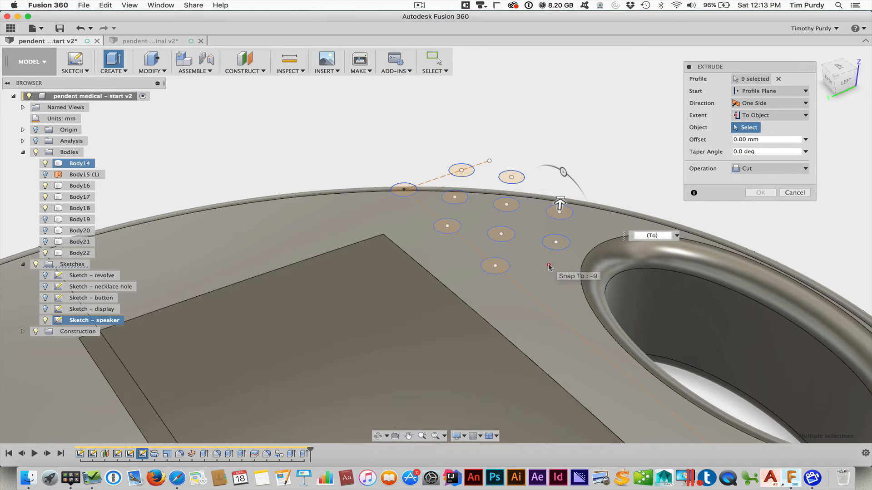
left_click(560, 263)
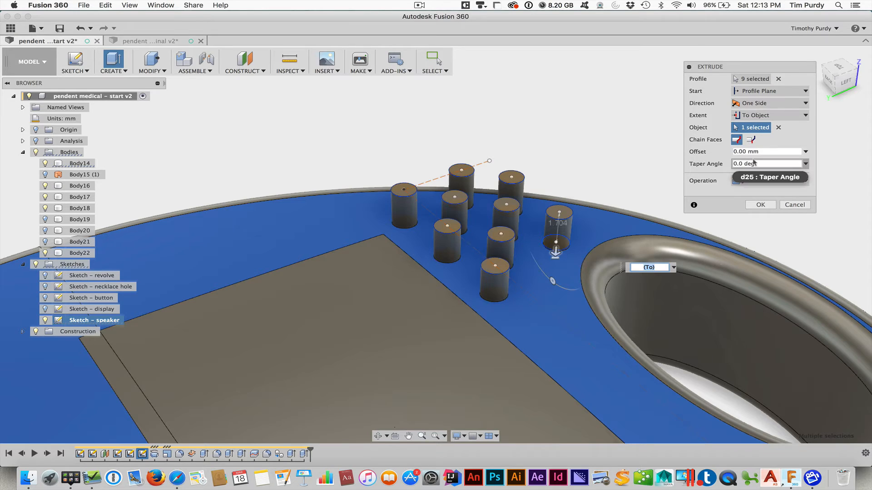
Step: Deepen the nine-hole speaker cut slightly by distance and apply it to the pendant body
left_click_drag(554, 253, 554, 261)
mouse_move(606, 188)
middle_mouse_down("shift")
mouse_move(561, 187)
mouse_move(562, 239)
mouse_move(585, 213)
mouse_move(590, 190)
middle_mouse_up("shift")
left_click(760, 192)
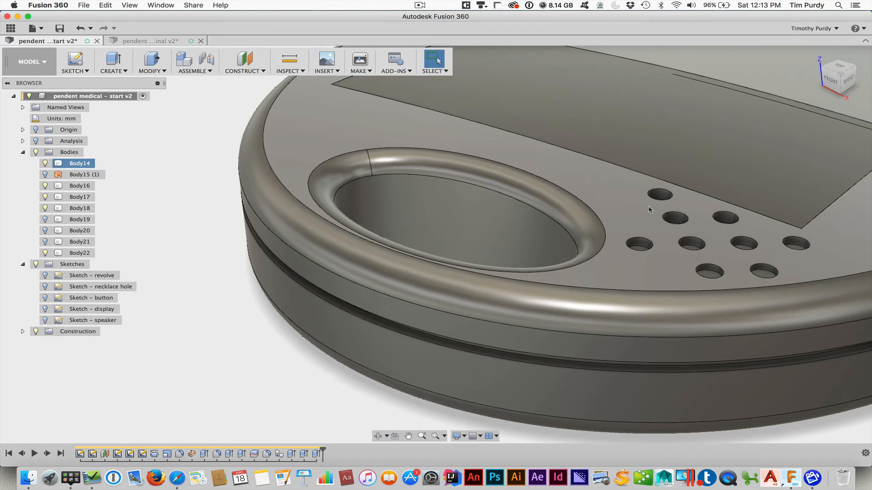
Step: Fillet the top edges of all nine speaker holes with a constant radius of about 0.195 mm
key("f")
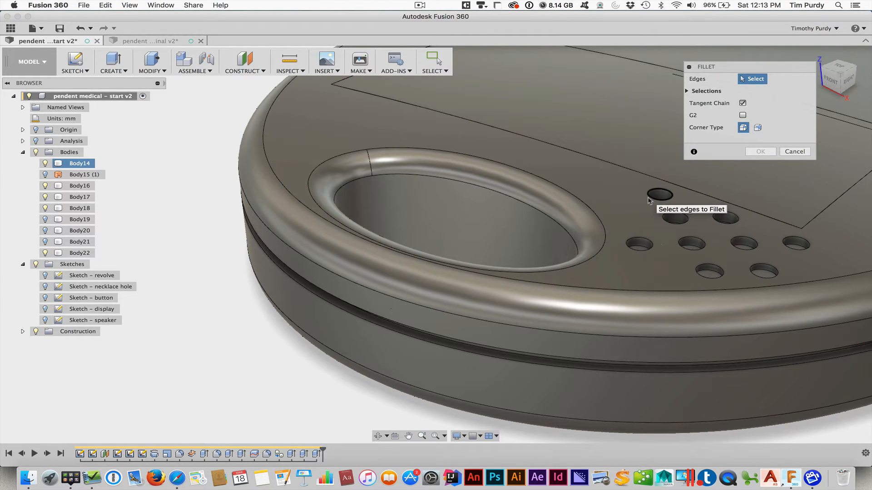
left_click(662, 218)
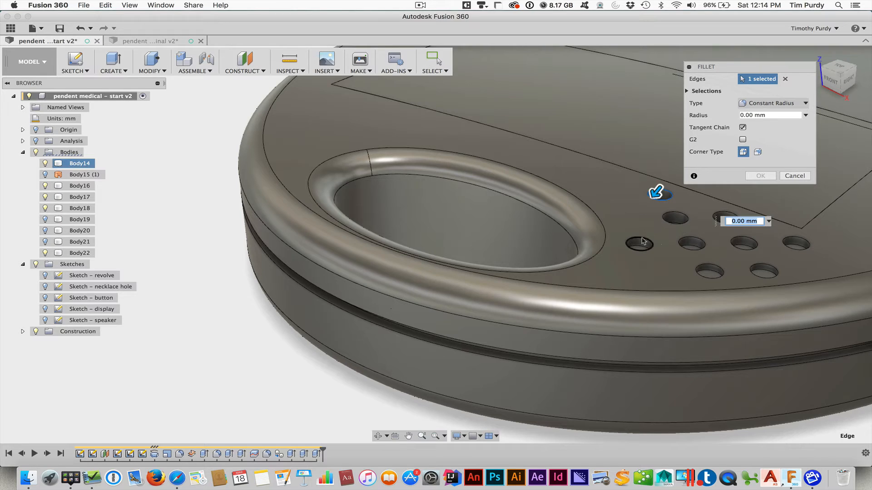
left_click(640, 243)
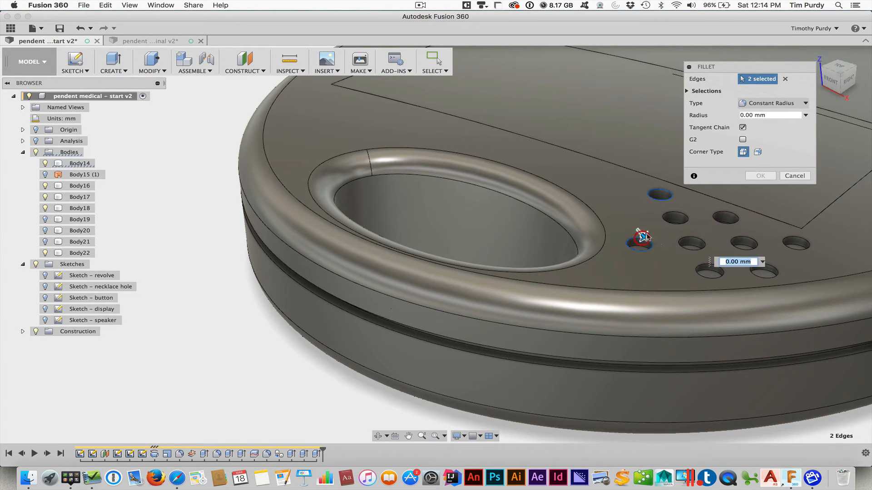
left_click(674, 218)
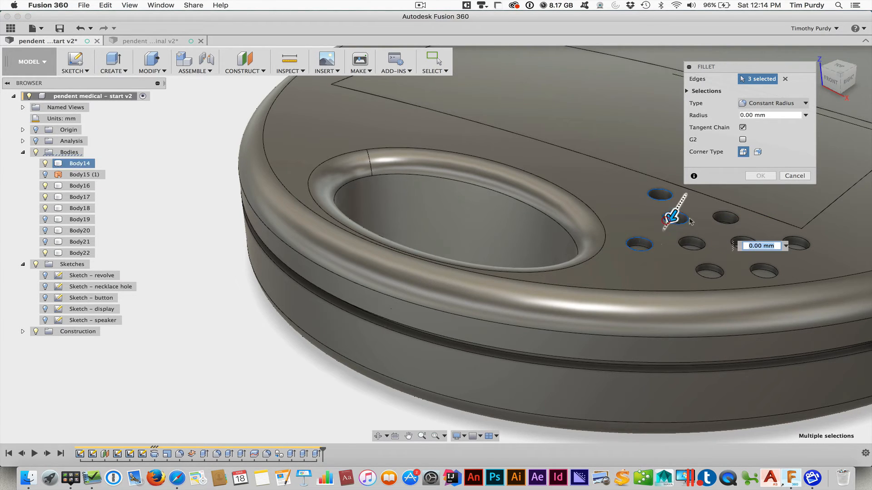
left_click(712, 218)
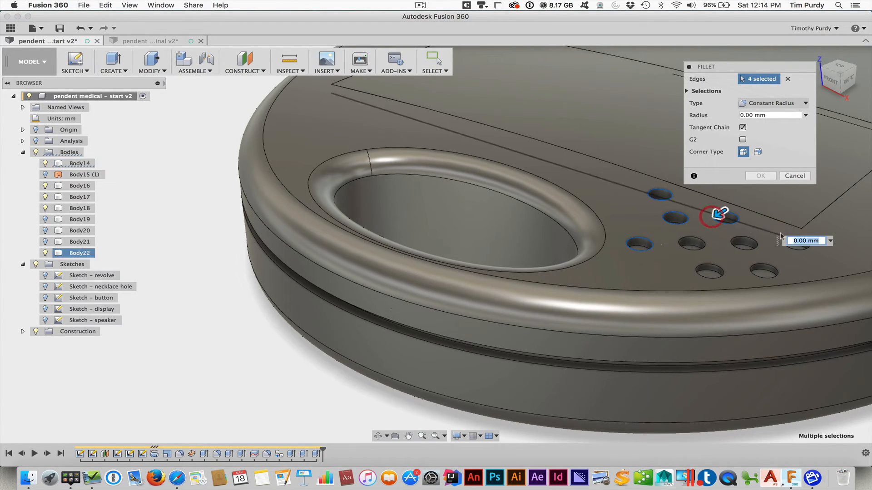
left_click(681, 242)
left_click(755, 241)
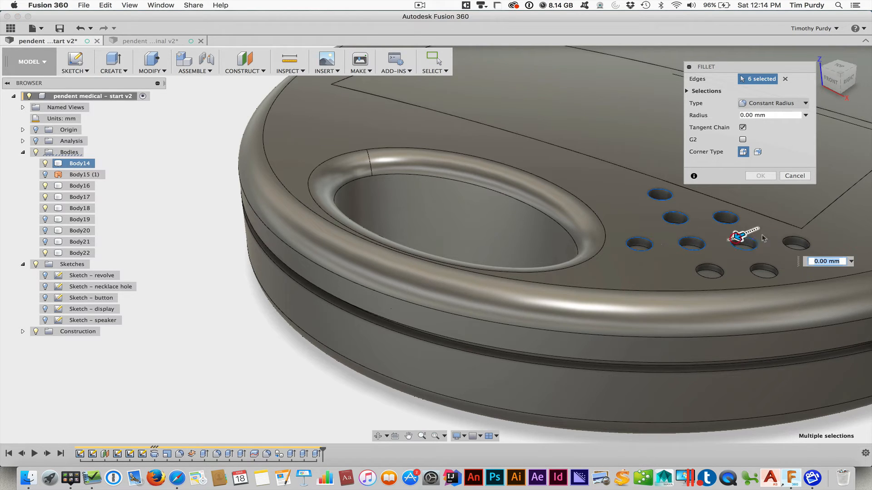
left_click(795, 244)
left_click(710, 271)
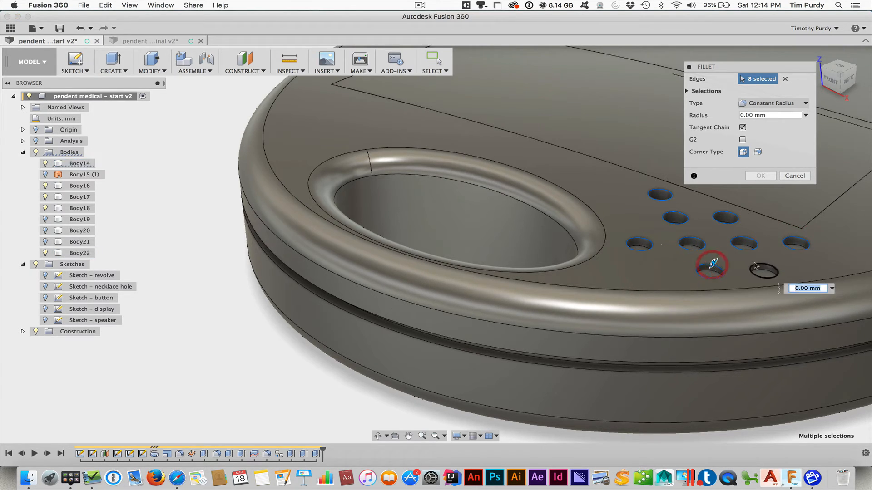
left_click(763, 271)
left_click_drag(758, 264, 757, 264)
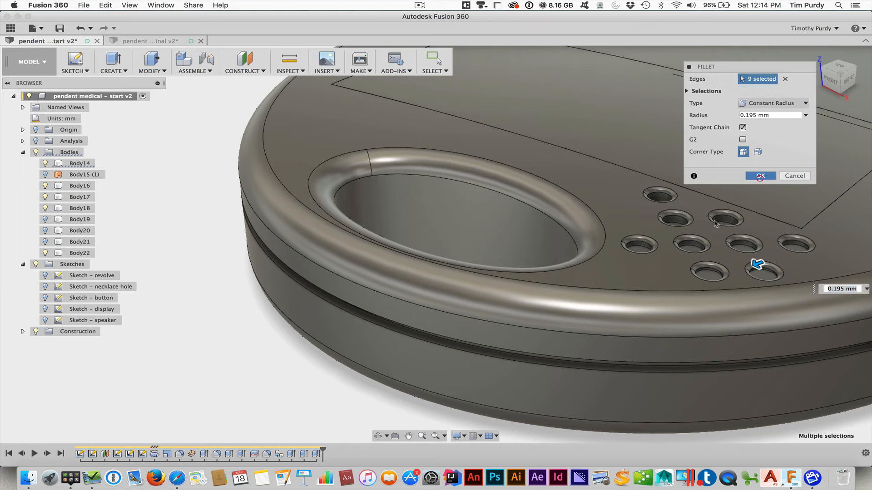
Step: Examine the pendant's speaker holes, display, buttons and outer edge from the home view and from low side angles
scroll(653, 300, "down", 4)
middle_click_drag(722, 389, 449, 361, "shift")
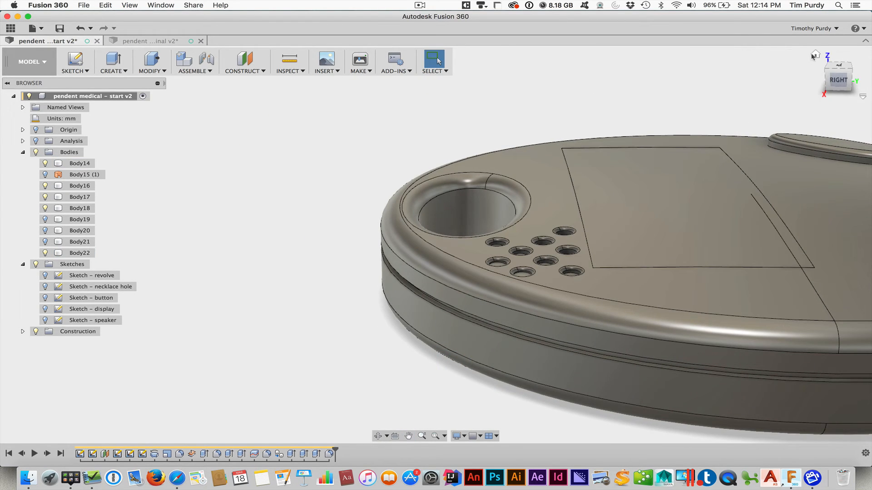
left_click(811, 54)
middle_click_drag(579, 328, 399, 354, "shift")
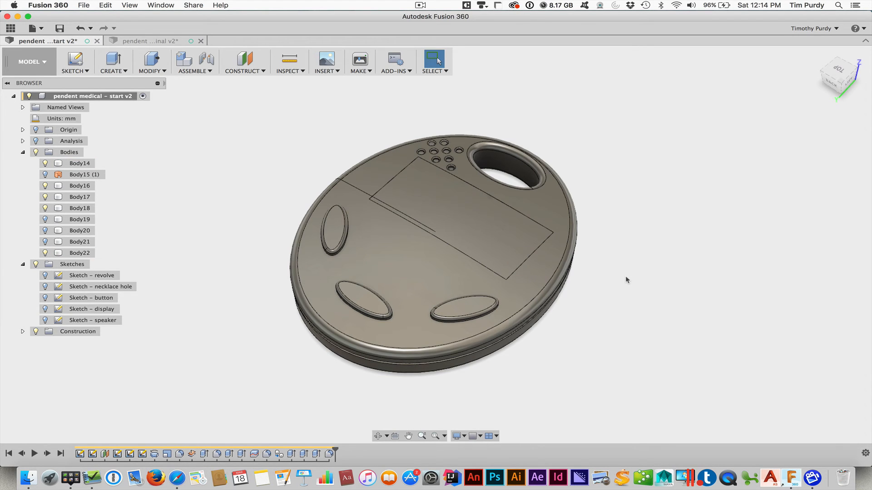
middle_click_drag(625, 276, 609, 248, "shift")
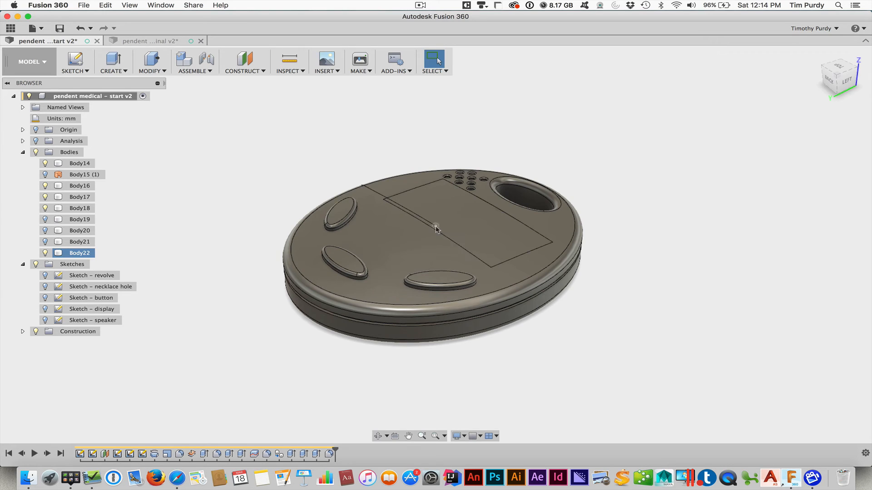
middle_click_drag(200, 243, 204, 259, "shift")
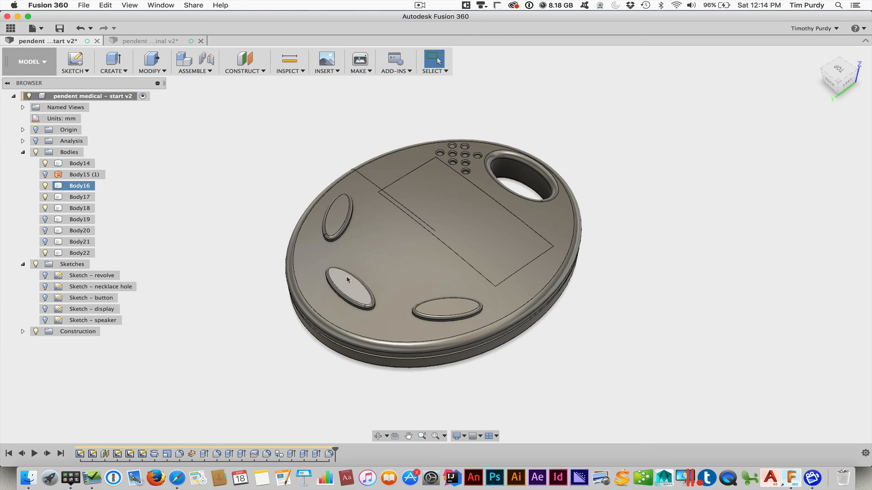
middle_click_drag(367, 297, 376, 268, "shift")
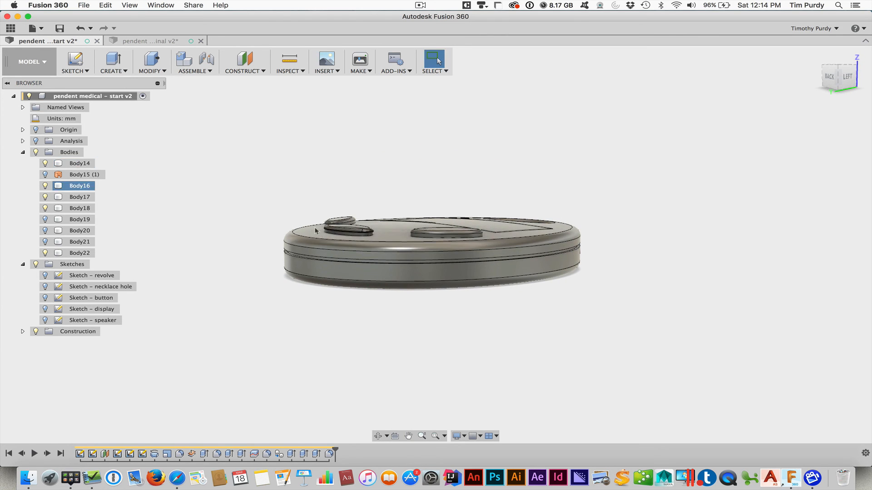